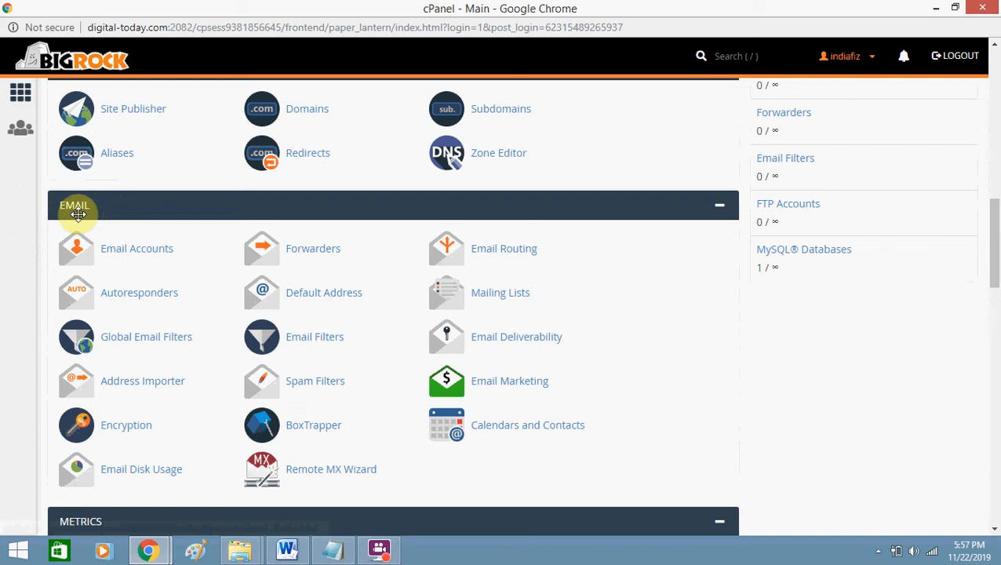
Scroll the cPanel home page down to the Email tools section.
mouse_move(992, 250)
left_mouse_down()
mouse_move(998, 197)
mouse_move(995, 257)
left_mouse_up()
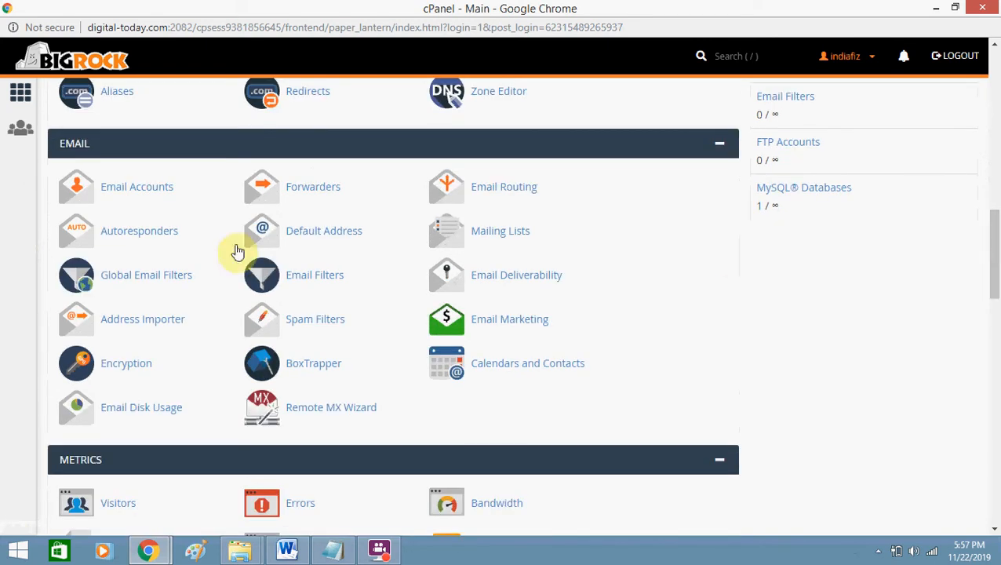
Start a new email account with username sales, a strong password and 2048 MB storage.
left_click(124, 192)
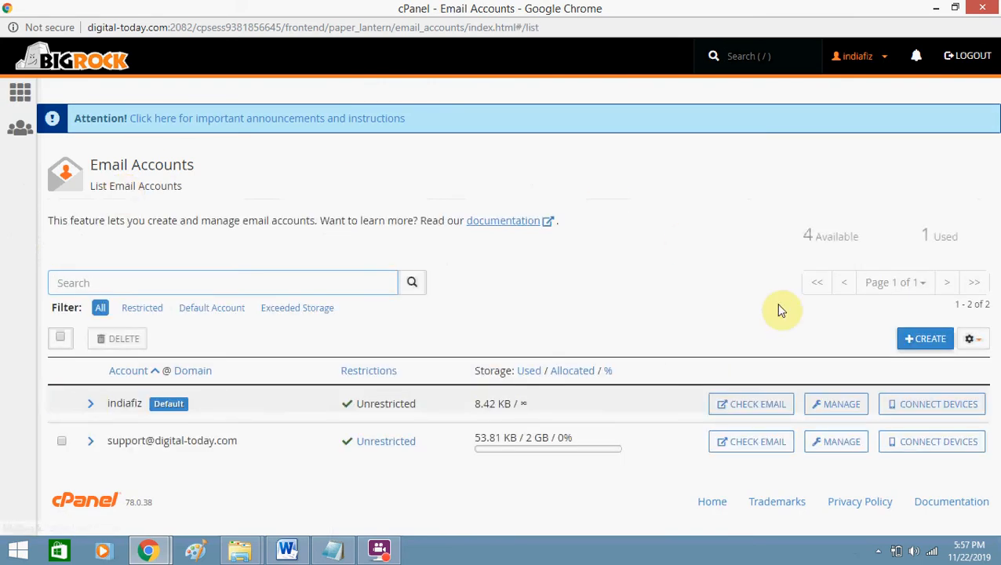
left_click(923, 343)
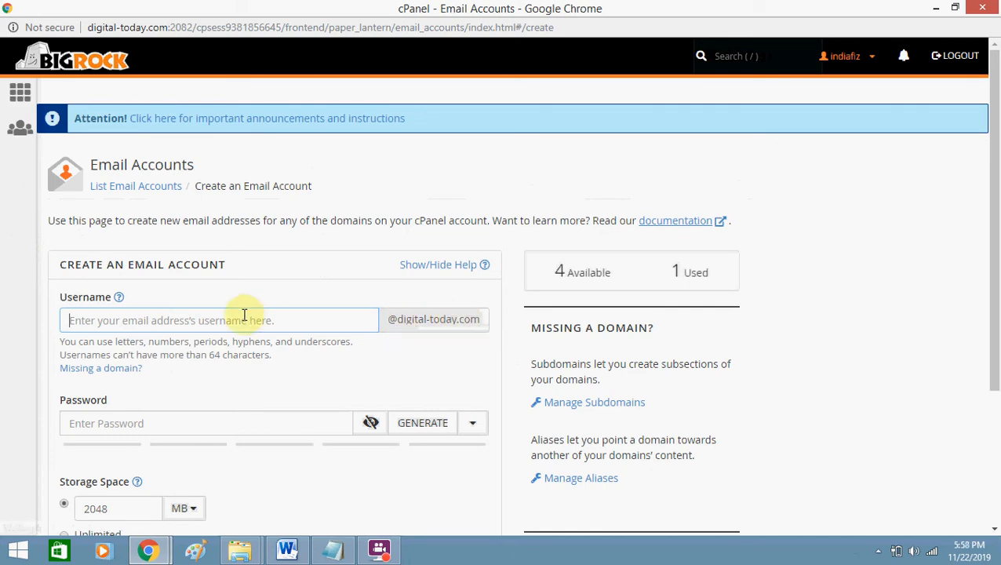
type("sales")
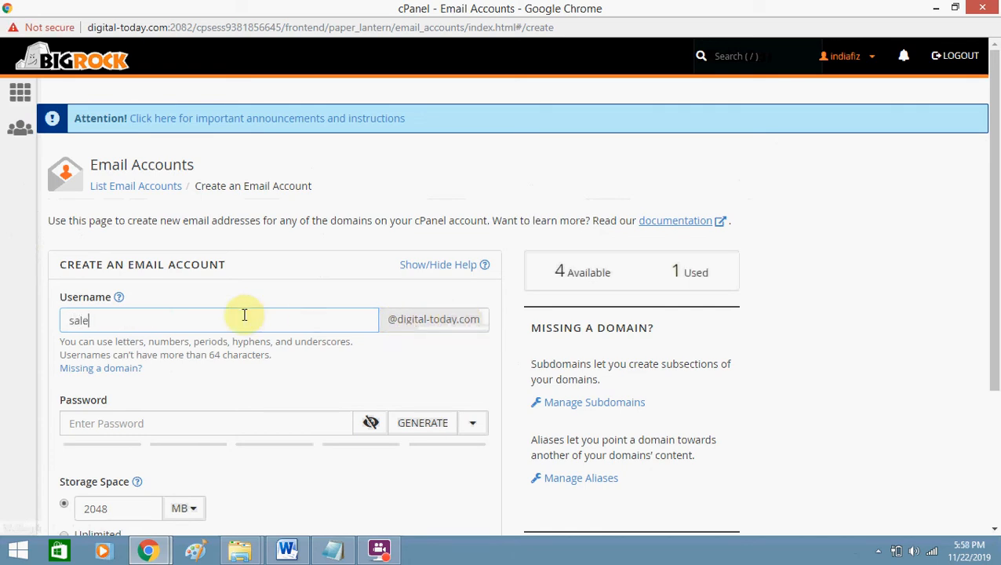
left_click(225, 423)
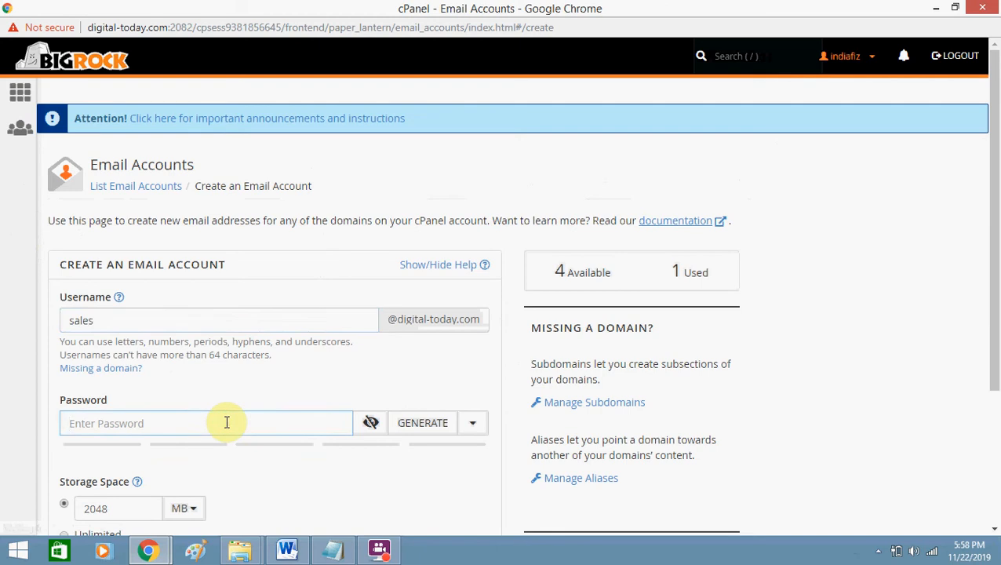
type("••")
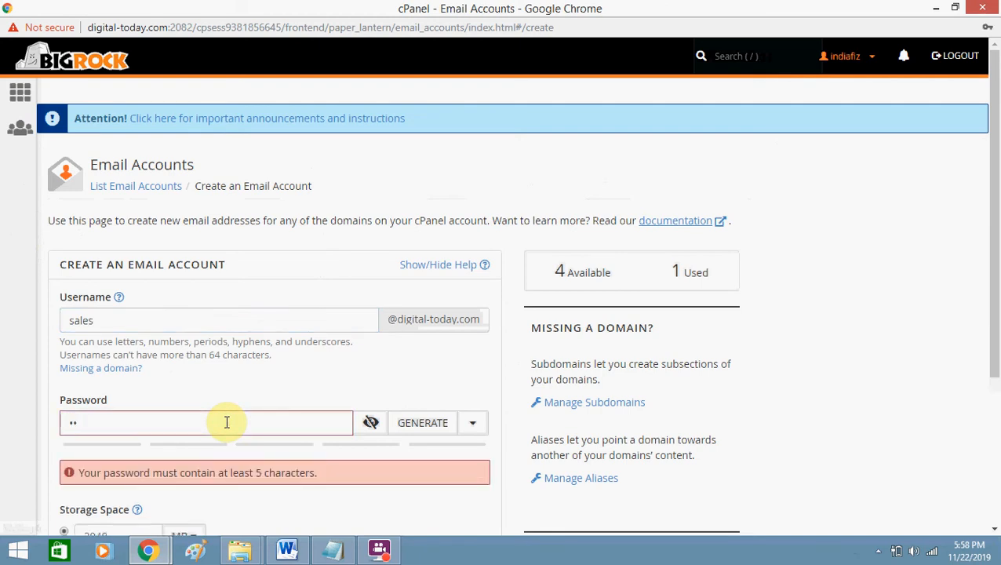
type("••••••••")
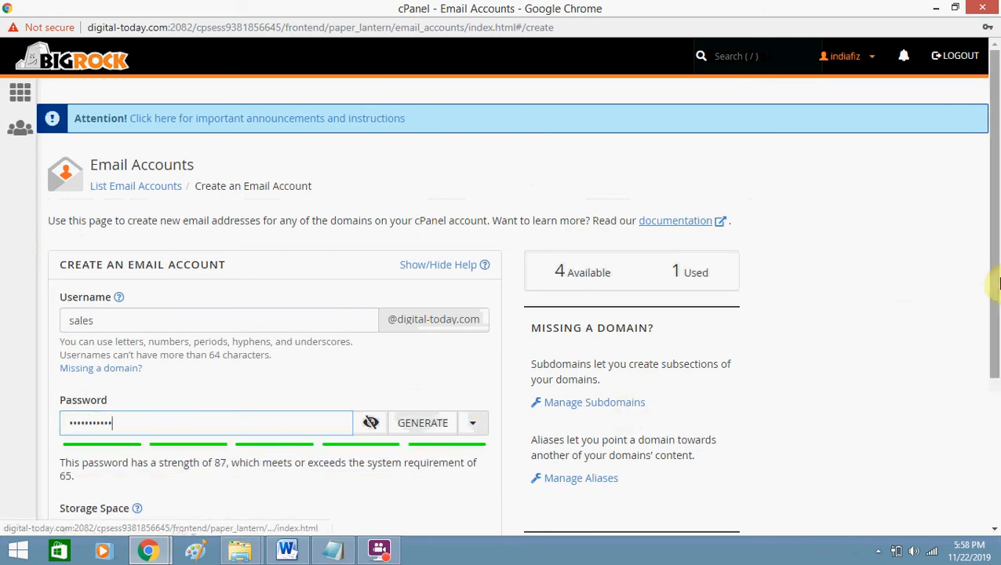
left_click_drag(995, 286, 997, 394)
key("super+c")
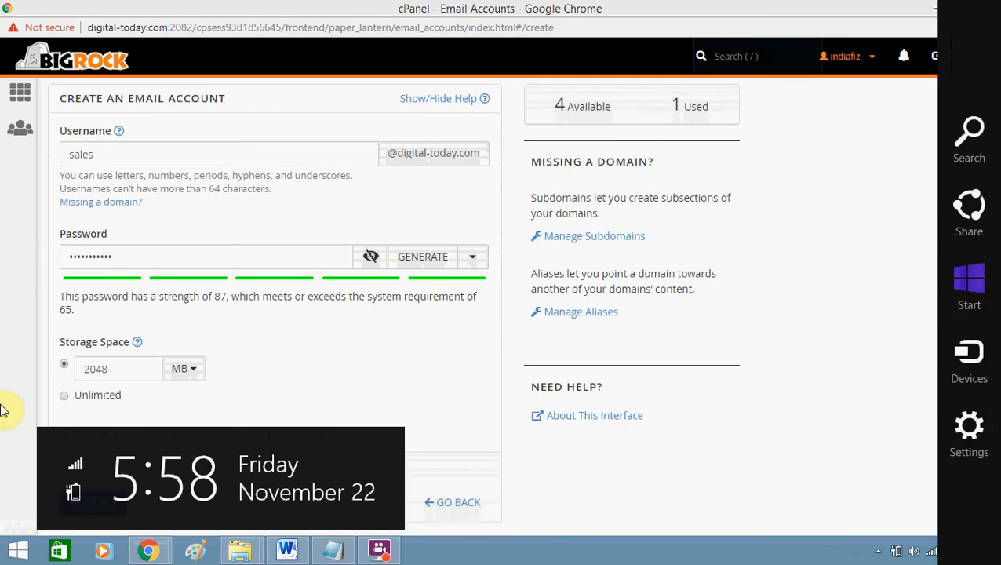
key("Escape")
double_click(121, 371)
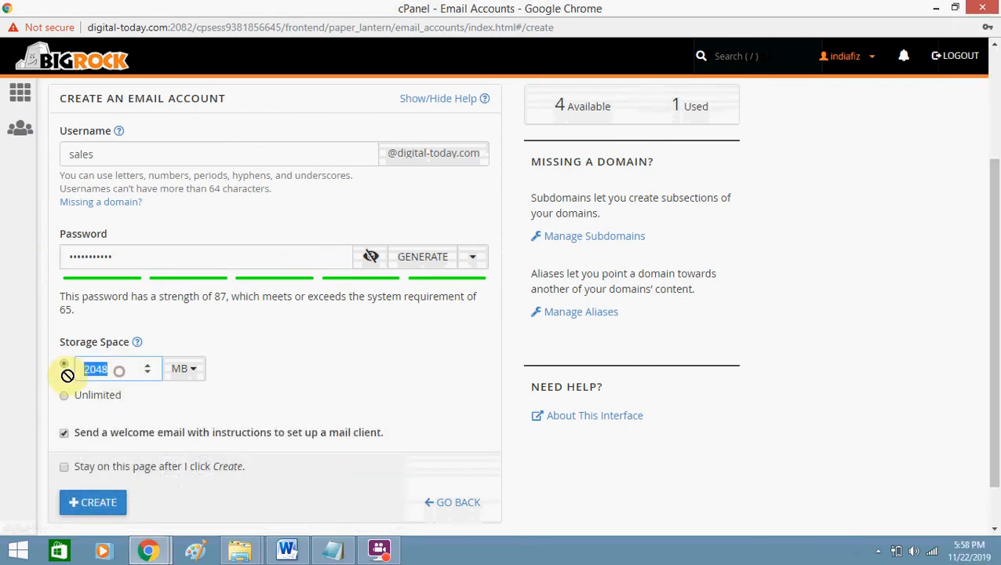
left_click(29, 400)
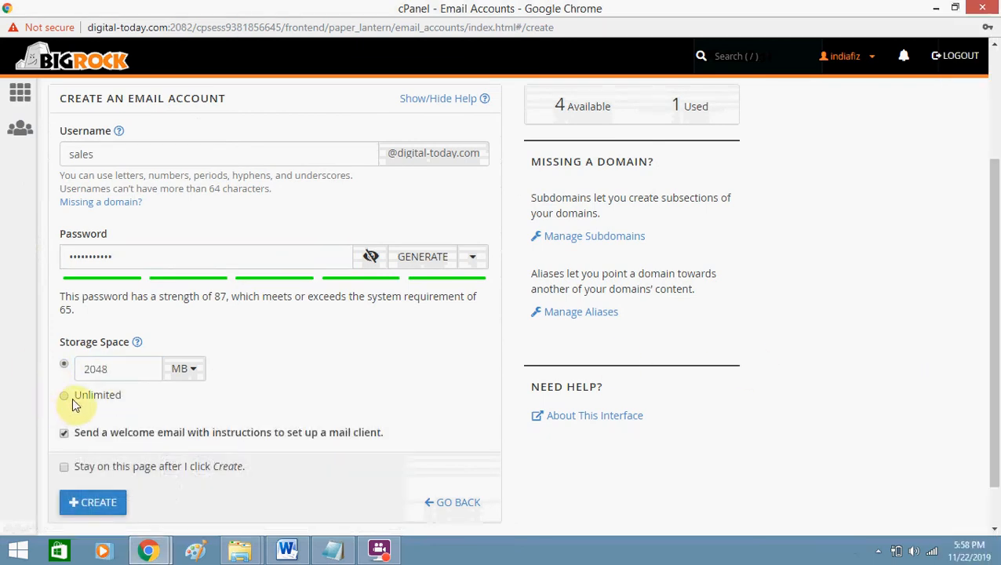
left_click(99, 503)
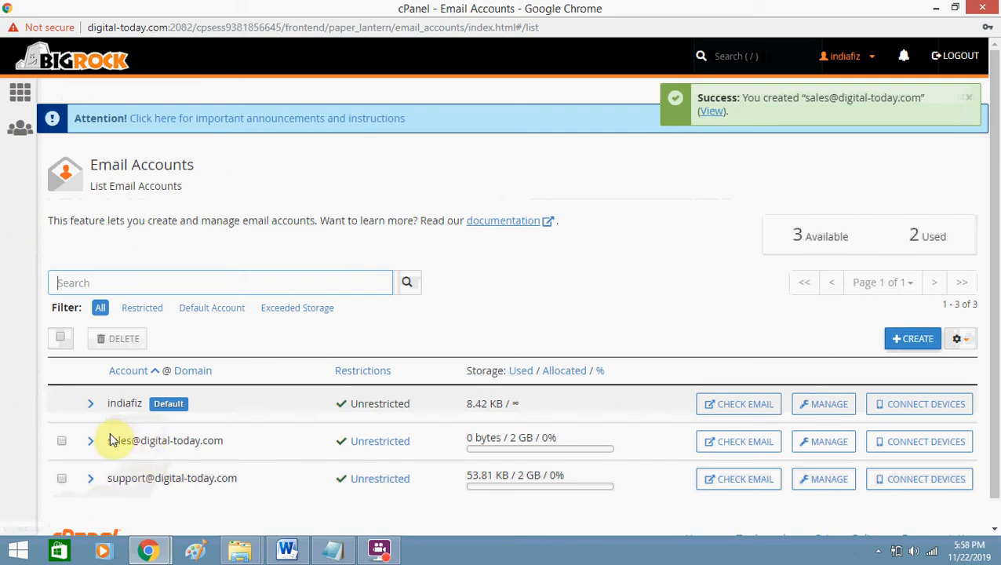
left_click_drag(109, 440, 237, 444)
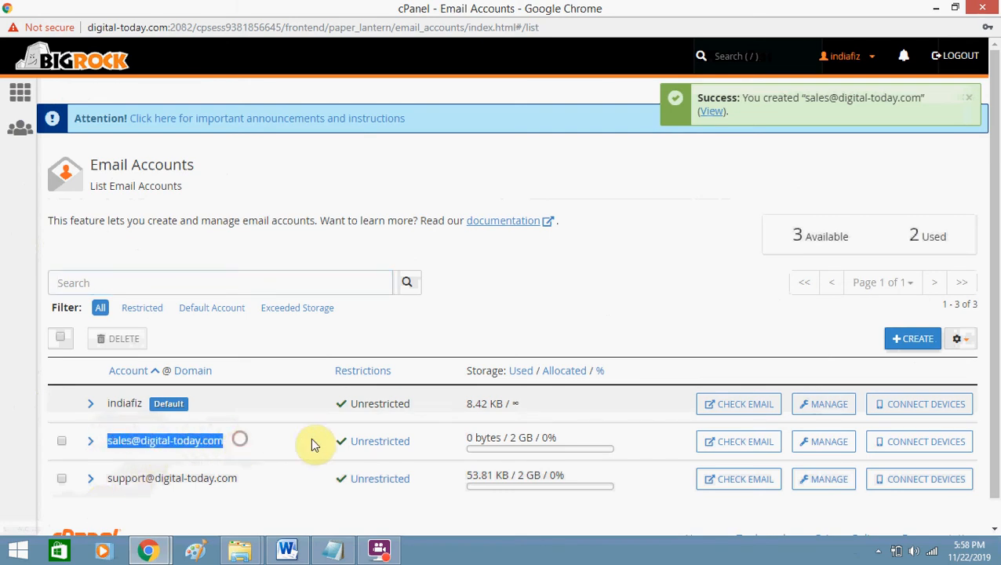
left_click(737, 443)
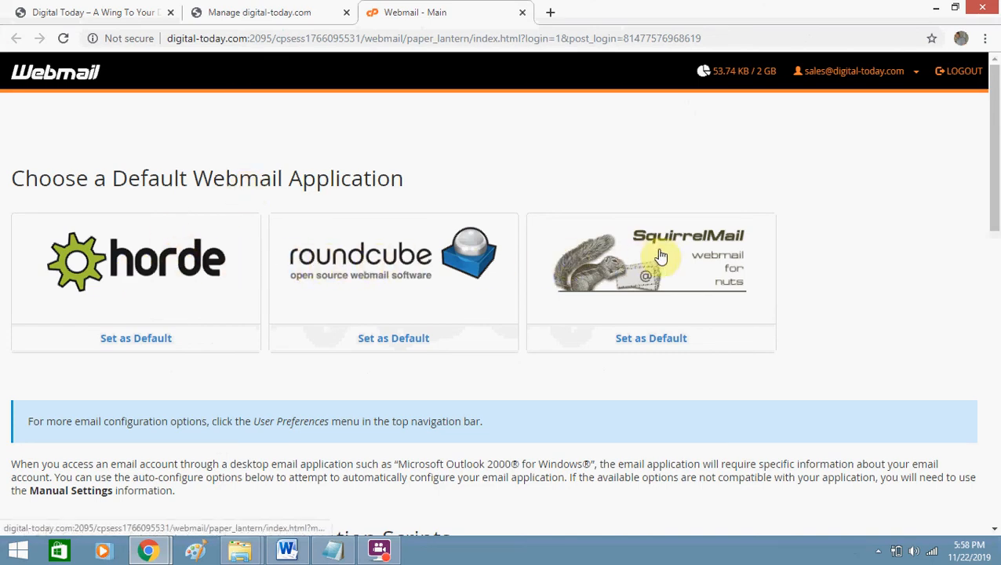
Make Roundcube the default webmail, view the sales inbox message, then return to cPanel.
left_click(407, 339)
left_click(404, 304)
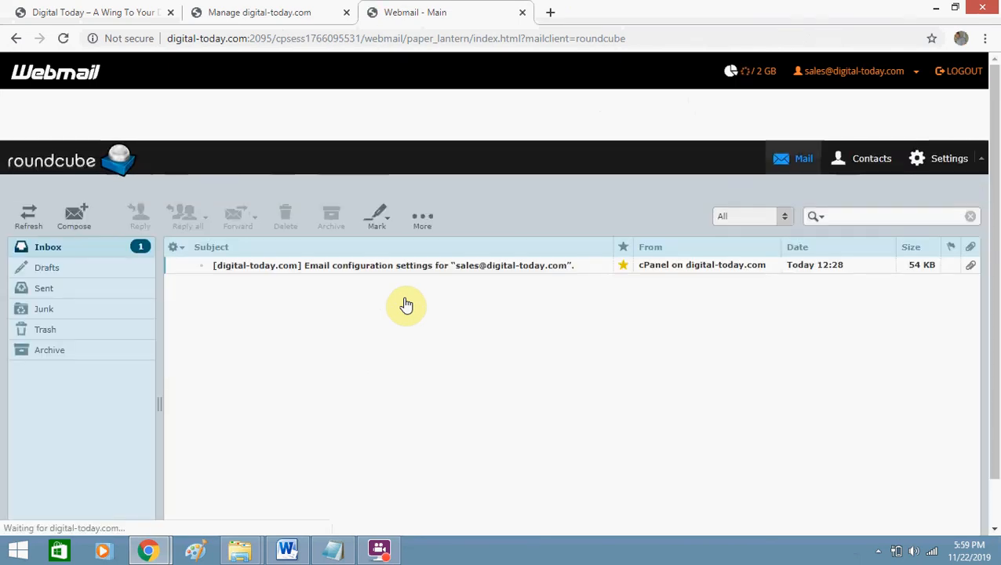
left_click(351, 272)
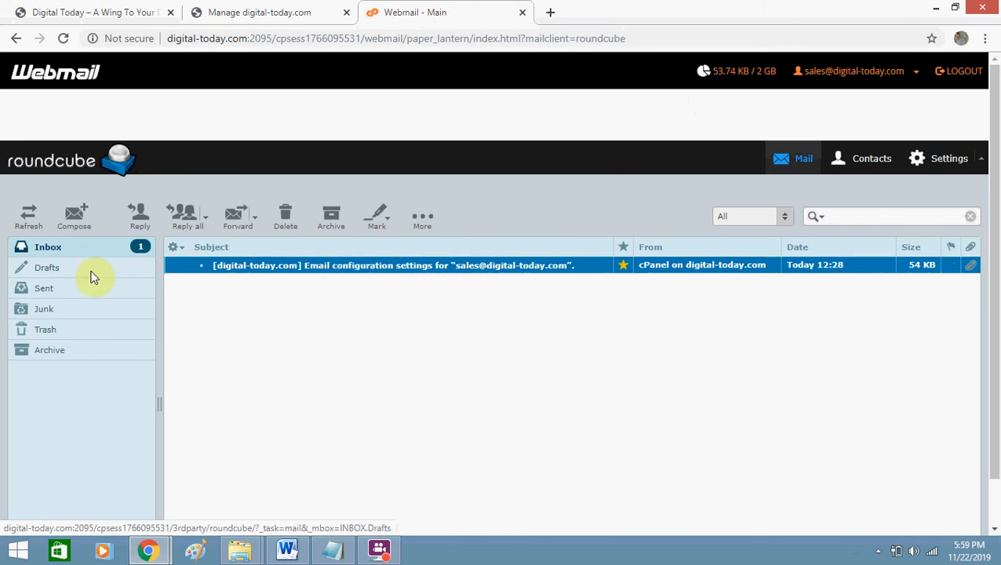
left_click(76, 252)
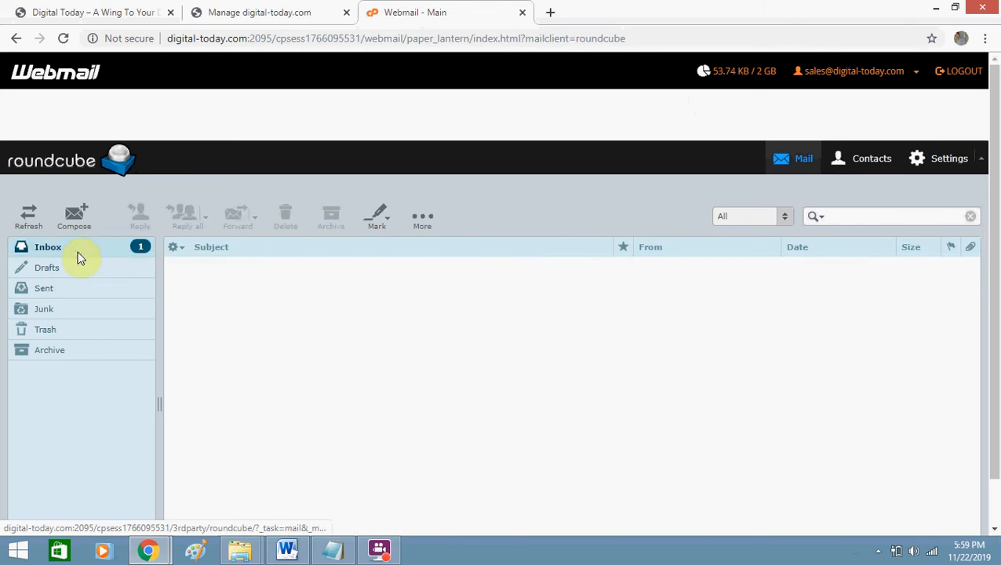
left_click(74, 249)
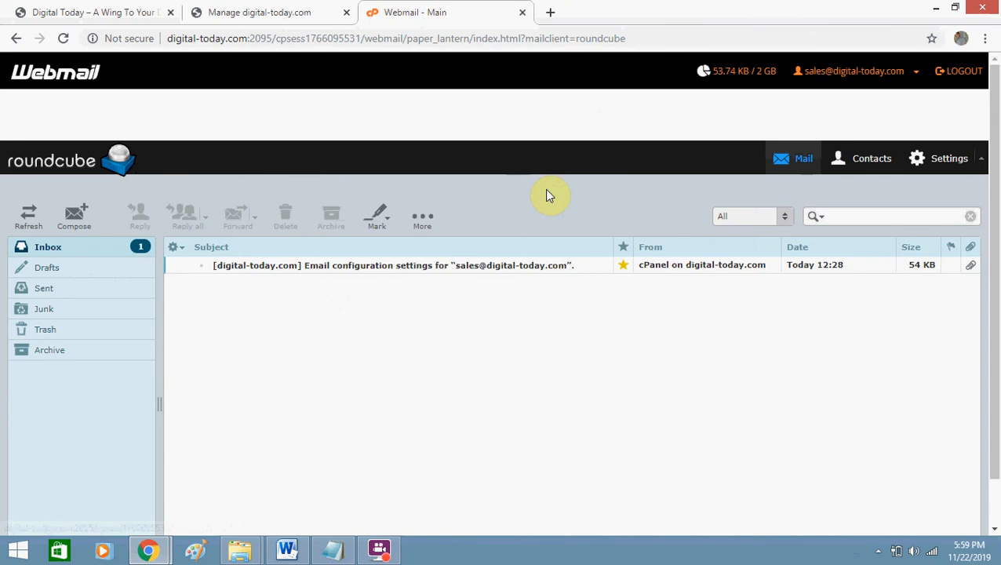
key("alt+Tab")
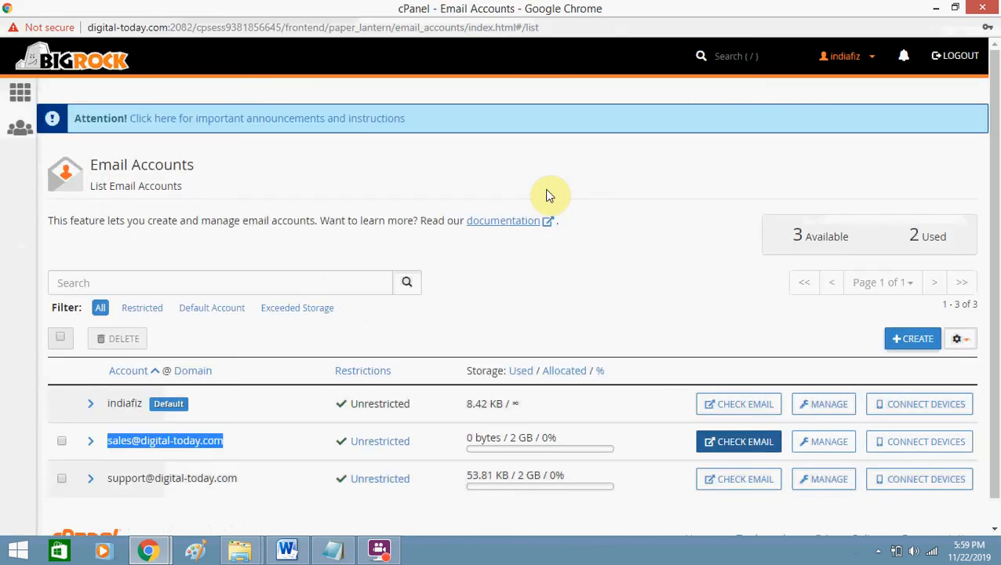
Return to the cPanel home page and bring the Email tools into view.
left_click(19, 93)
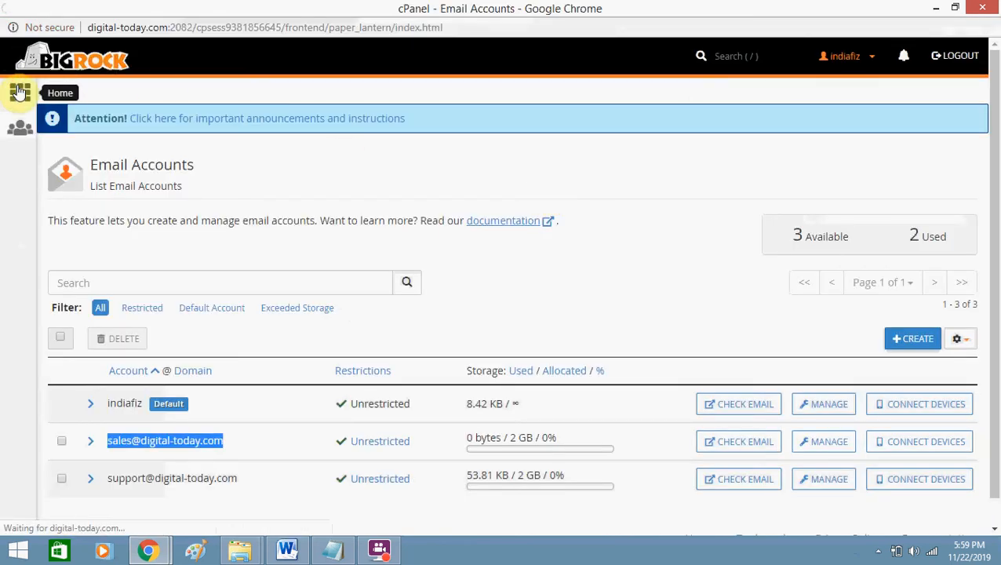
left_click_drag(998, 122, 997, 273)
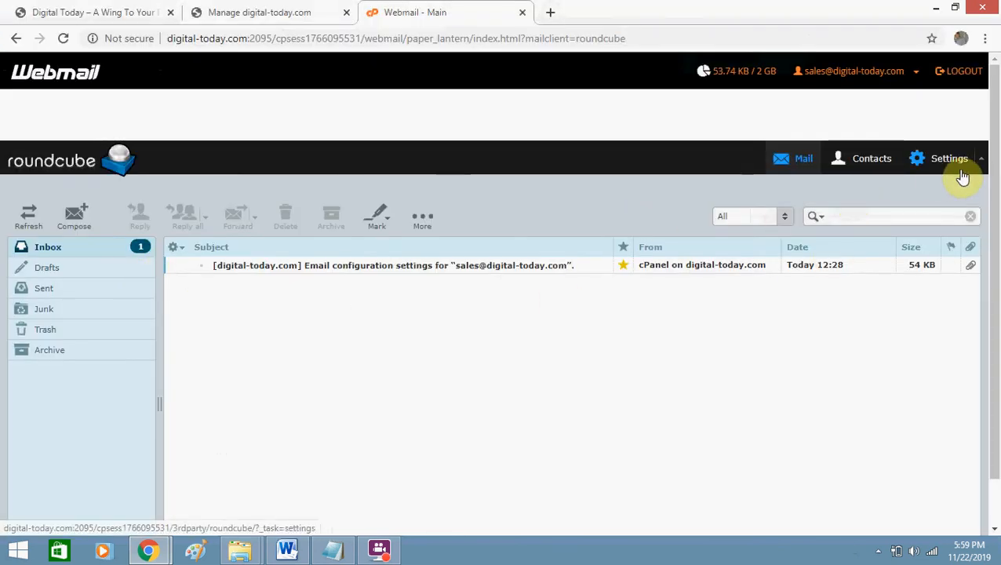
left_click(970, 169)
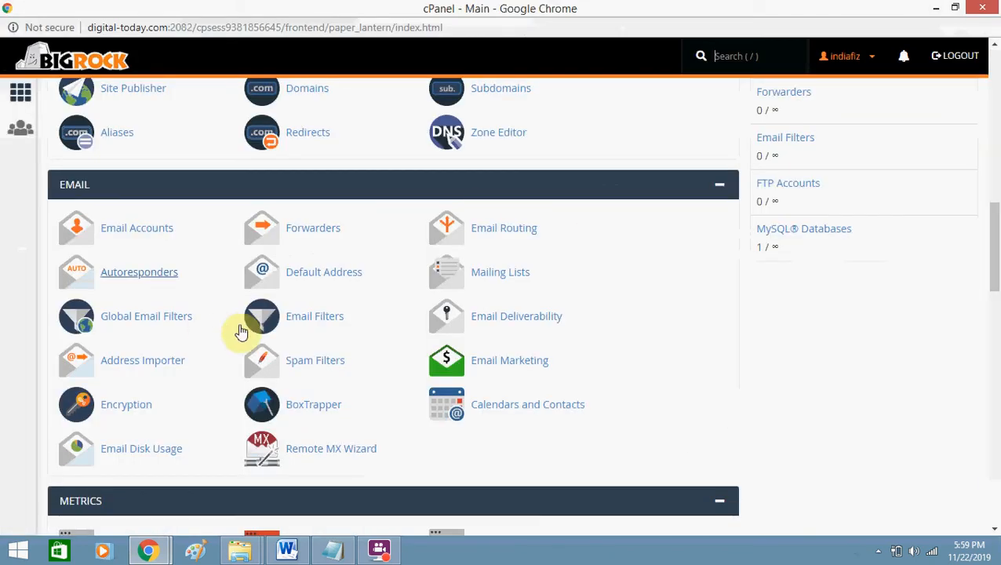
Open Autoresponders and start a new autoresponder form for digital-today.com.
left_click(143, 280)
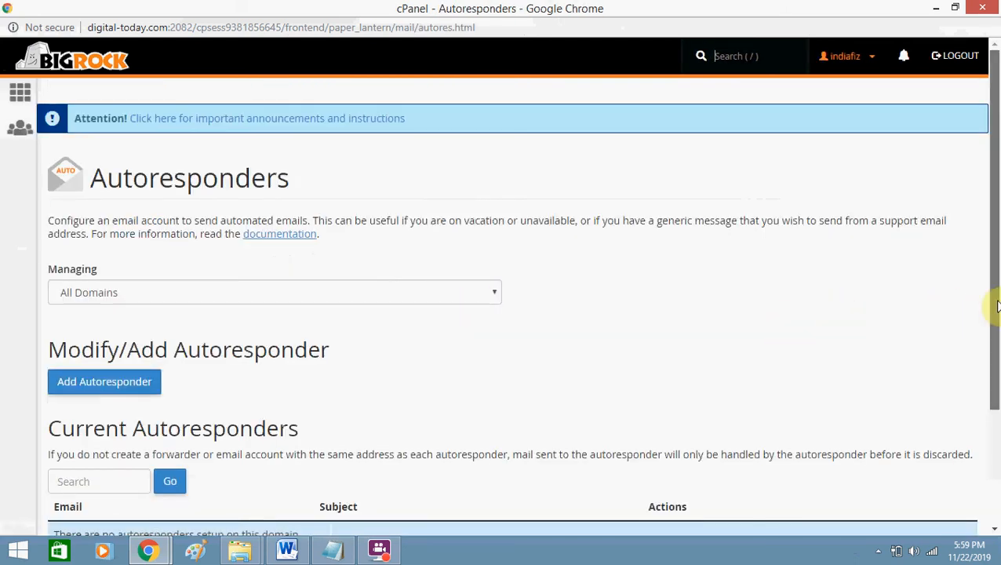
left_click_drag(995, 405, 996, 532)
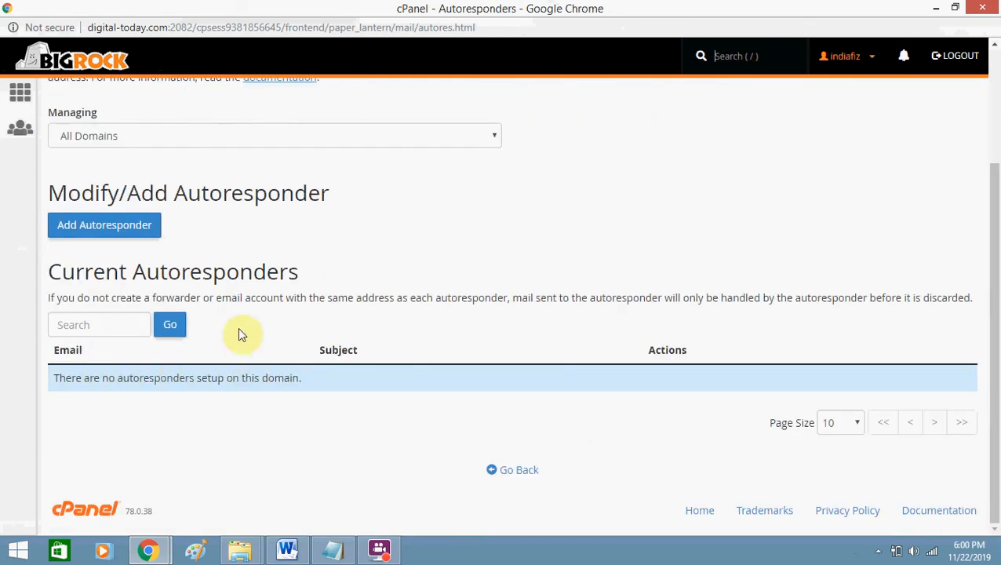
left_click(83, 230)
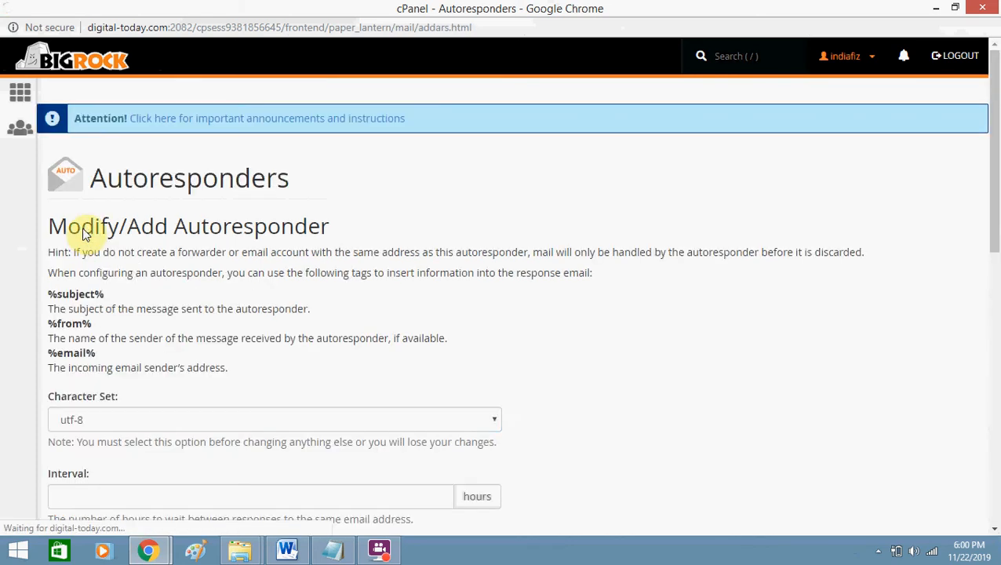
left_click_drag(993, 224, 993, 370)
mouse_move(994, 279)
left_mouse_down()
mouse_move(993, 380)
mouse_move(991, 145)
mouse_move(995, 278)
left_mouse_up()
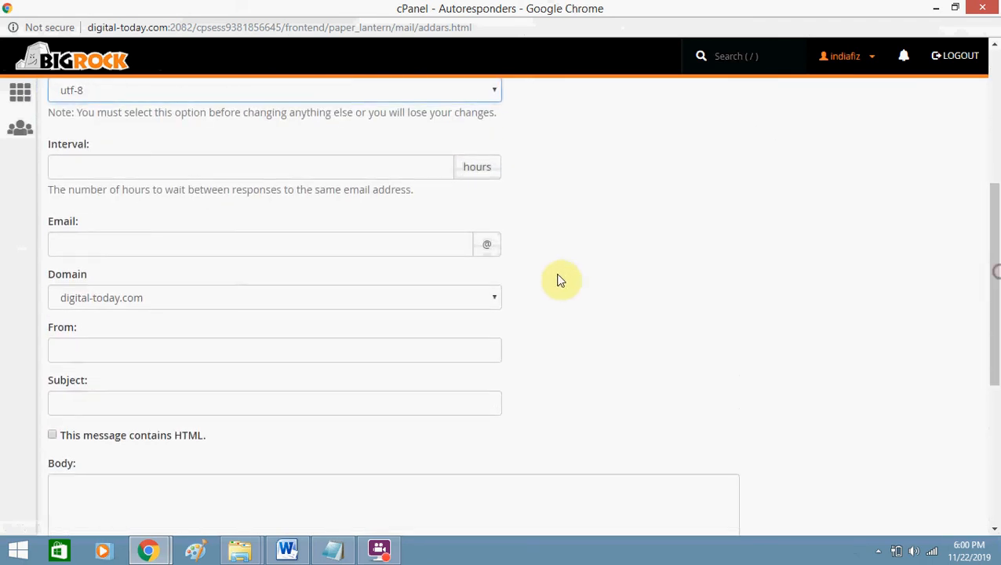
left_click(395, 244)
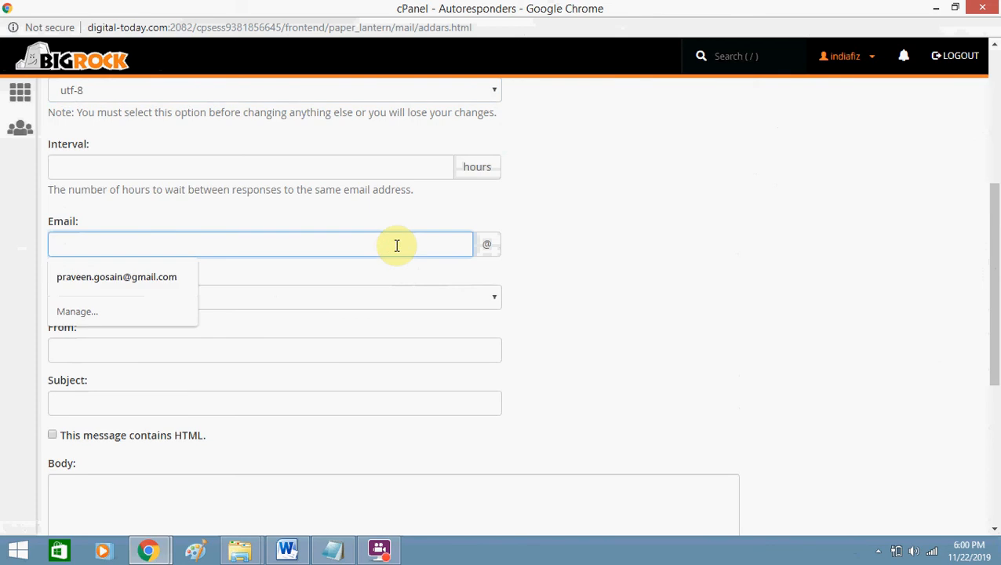
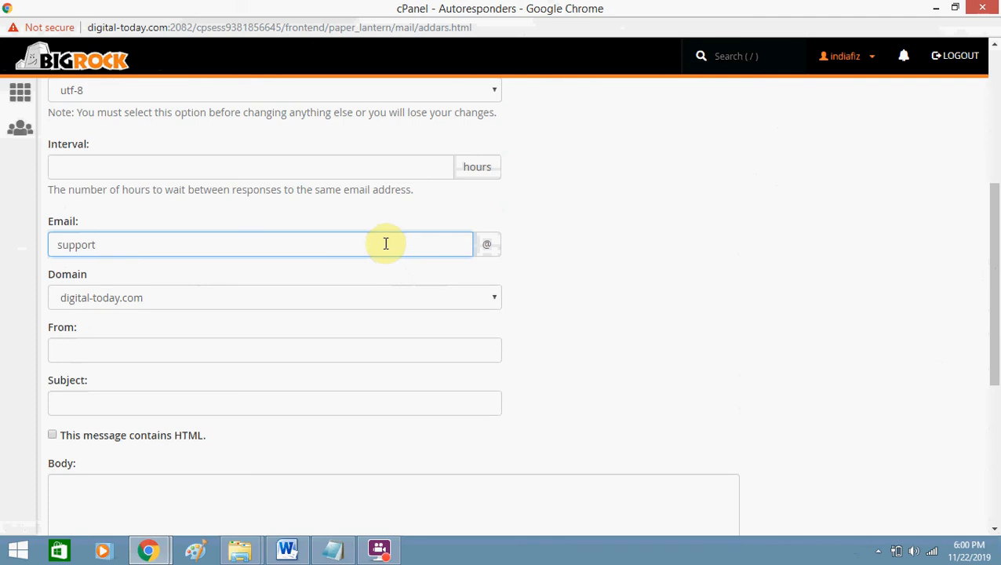
left_click(218, 296)
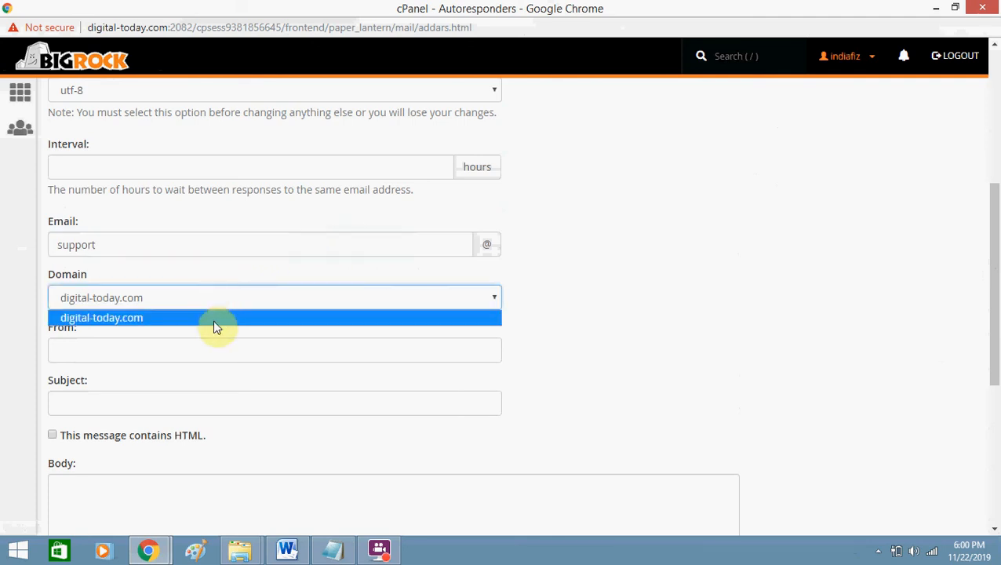
left_click(212, 316)
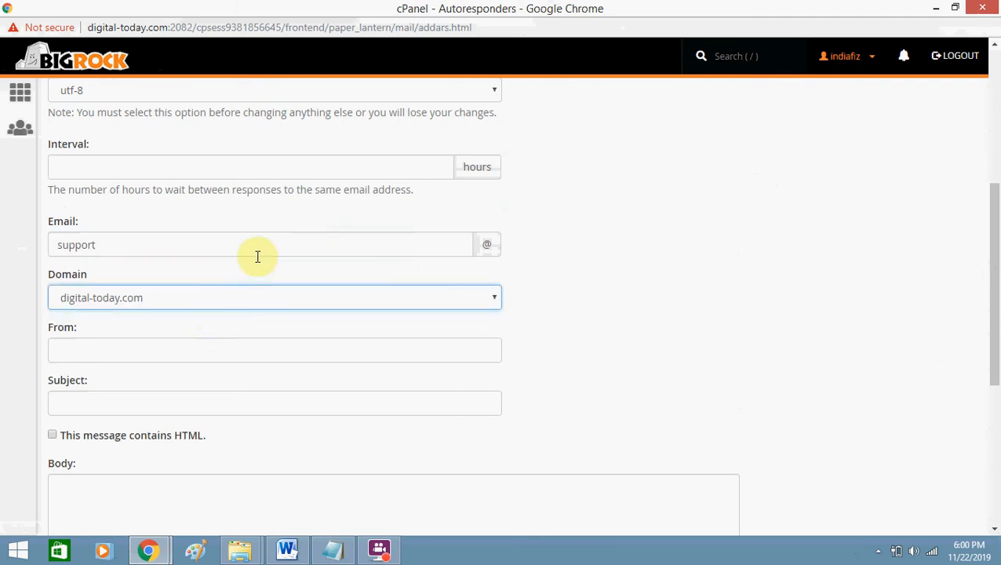
left_click(691, 260)
left_click_drag(995, 302, 995, 252)
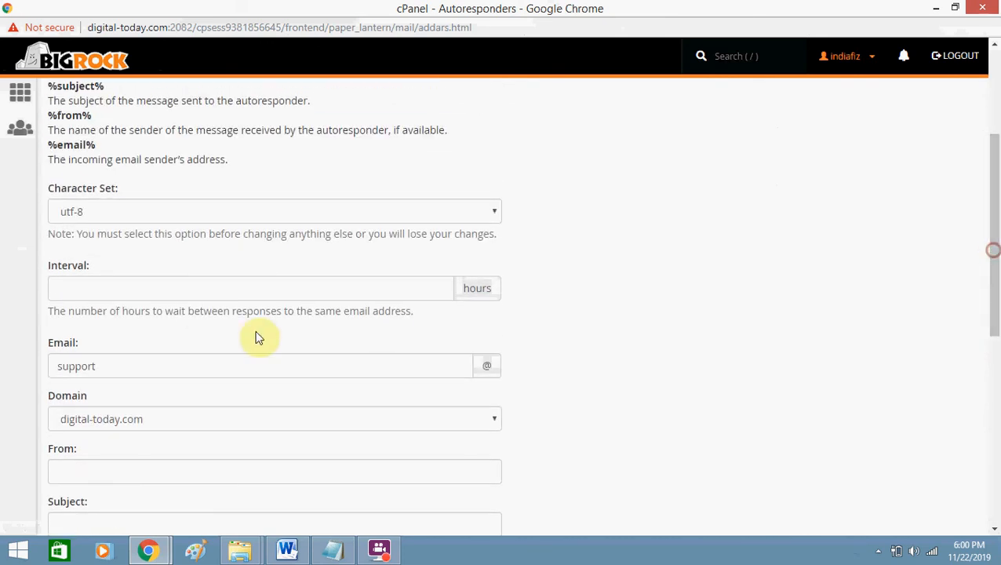
left_click(233, 361)
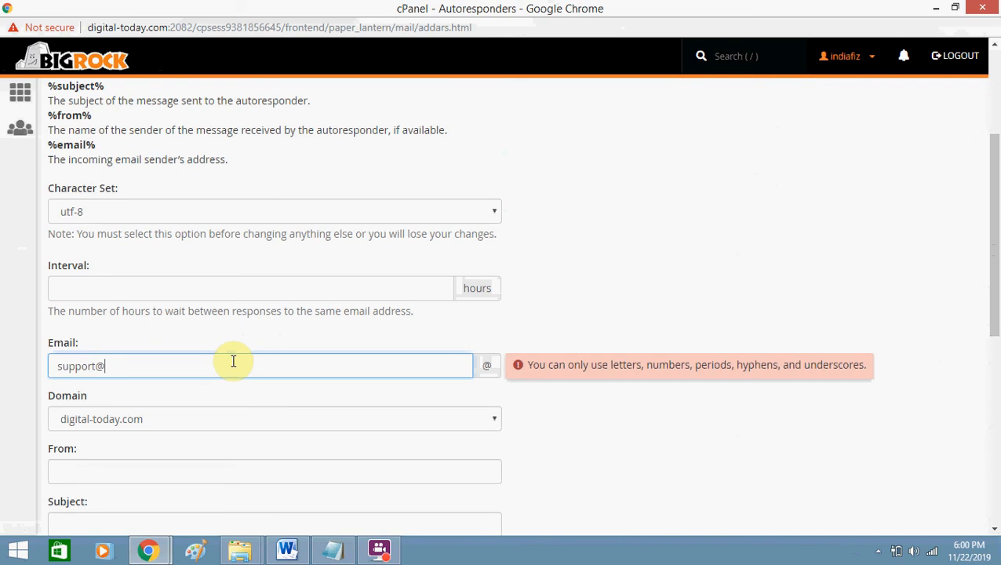
left_click(915, 408)
left_click_drag(996, 257, 997, 416)
key("super+h")
Write the body text "Thank for mailing us. We'll get back to you.".
left_click(110, 266)
left_click(111, 264)
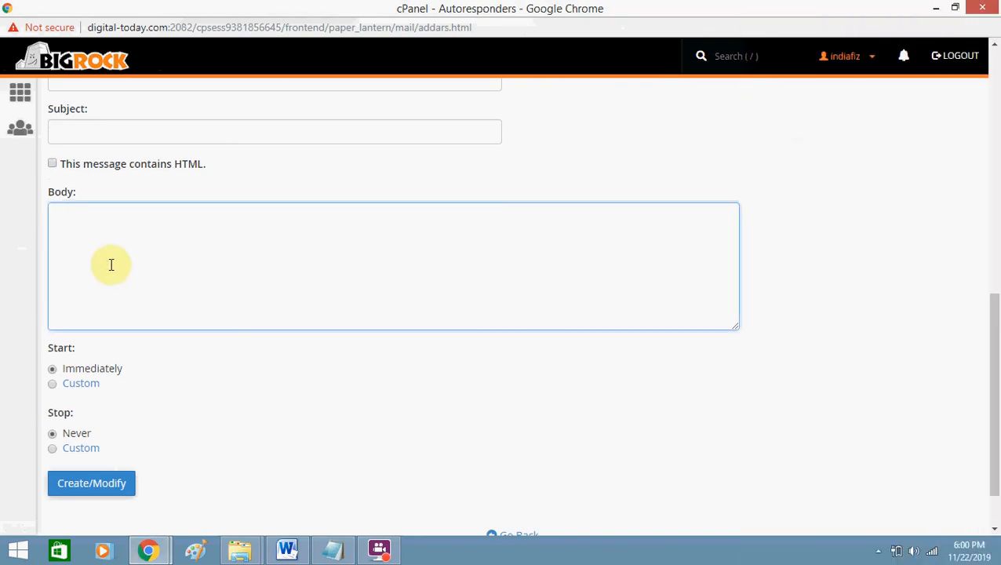
type("Thank for mailing us w")
key("BackSpace")
type(". We")
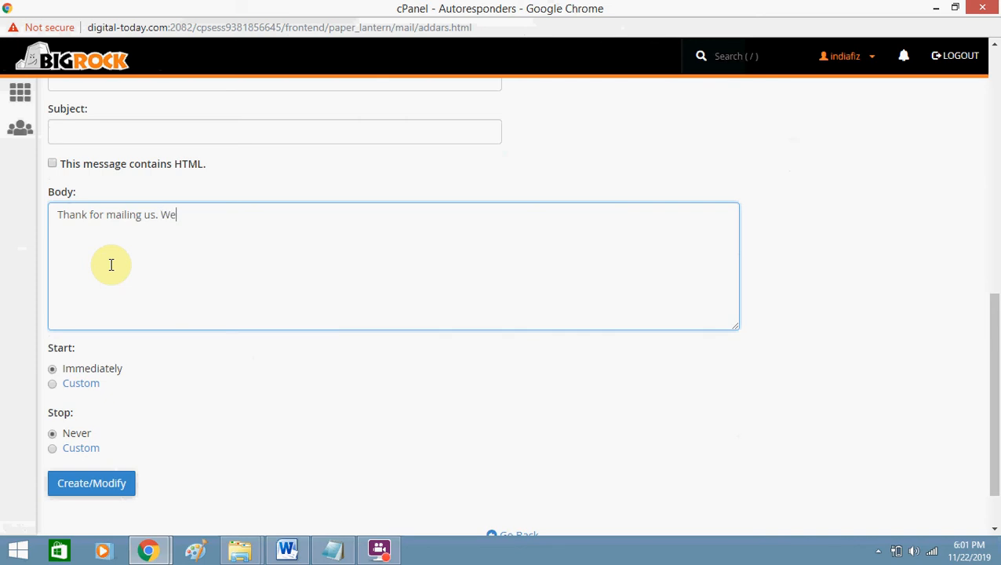
type("'ll get back to you.")
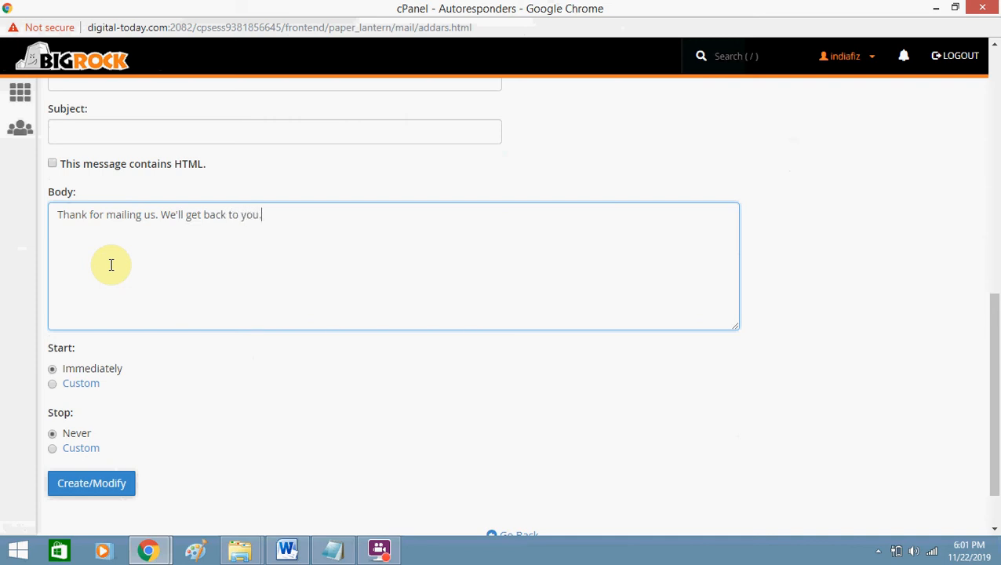
Submit the autoresponder and scroll up to the From and Subject errors.
left_click(123, 485)
scroll(125, 480, "up", 2)
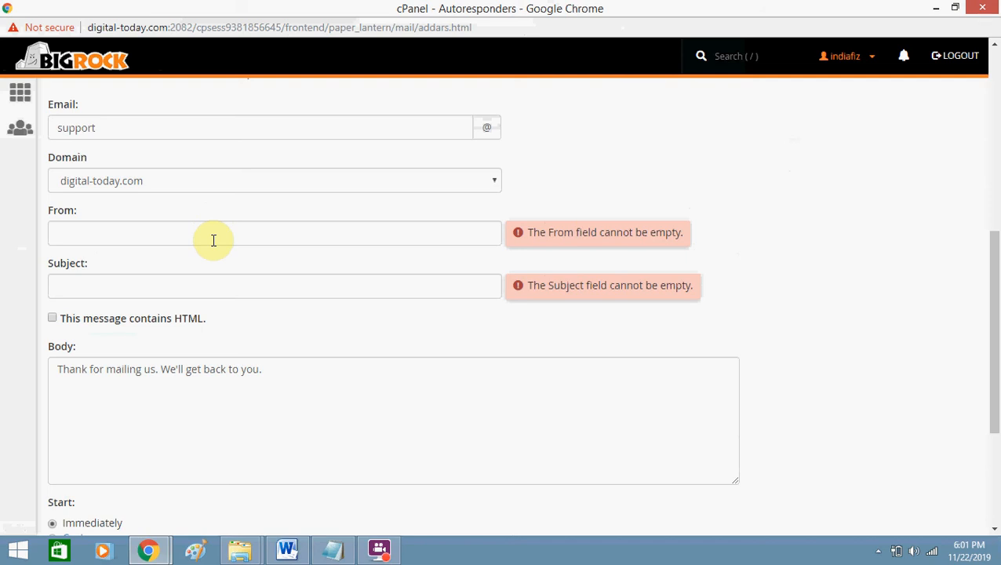
Fill Subject with "Autoresponder" and From with "Team Digital Today".
left_click_drag(994, 306, 995, 273)
left_click(194, 326)
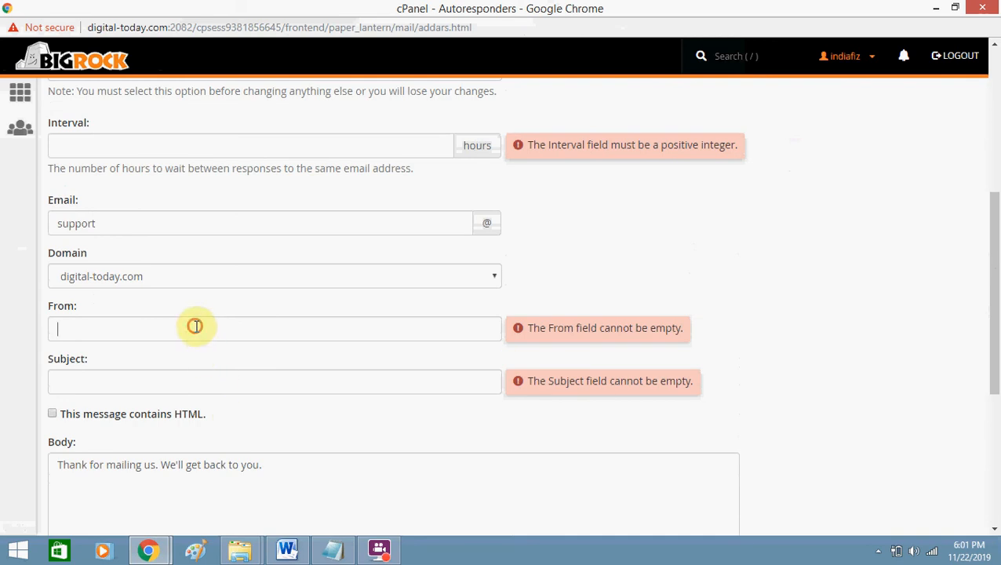
left_click(201, 380)
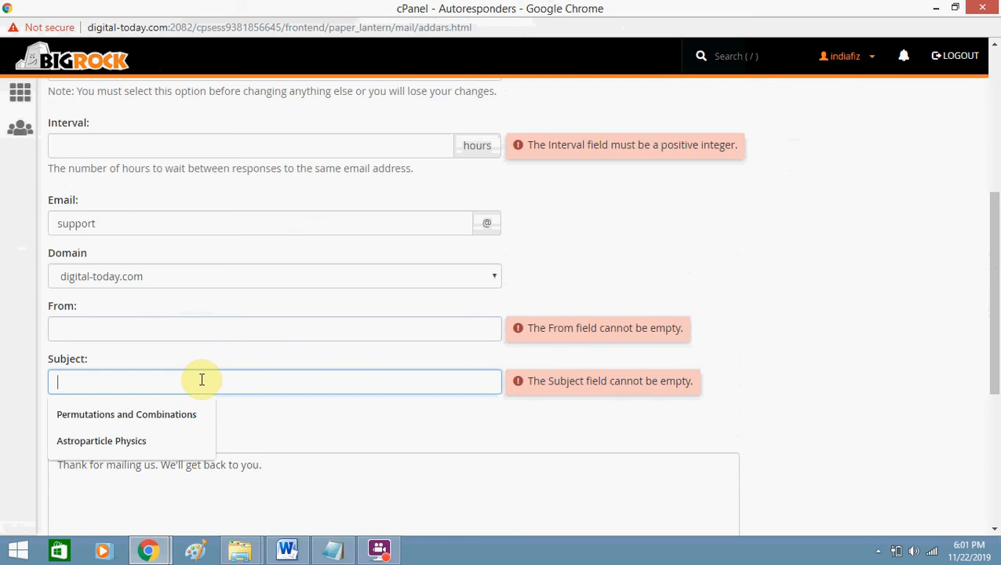
type("A")
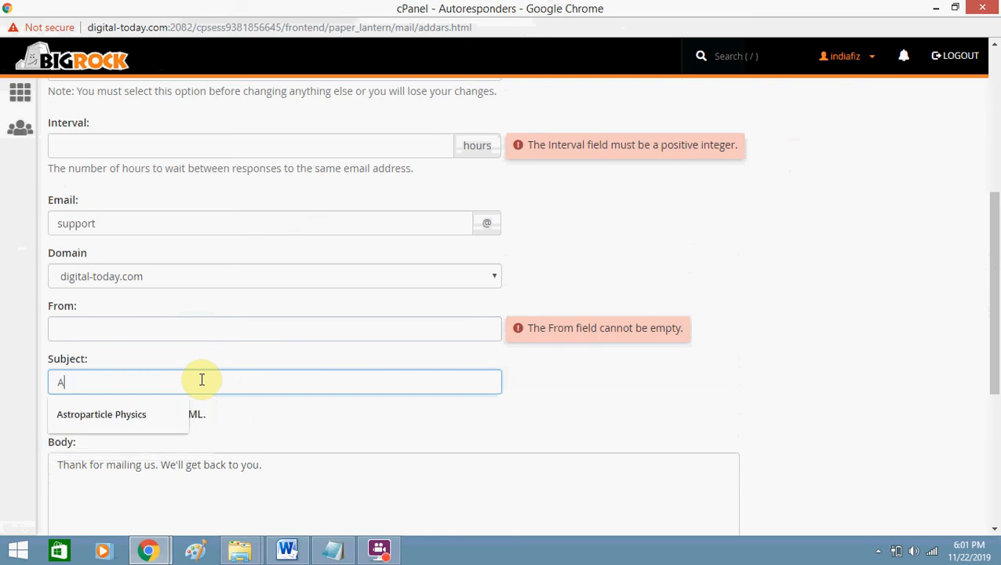
key("BackSpace")
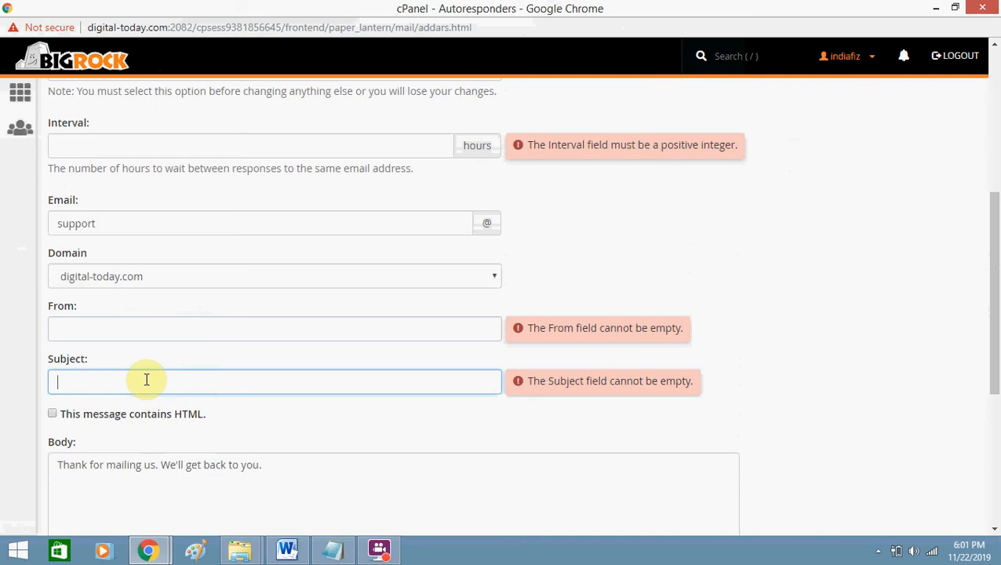
type("Auto")
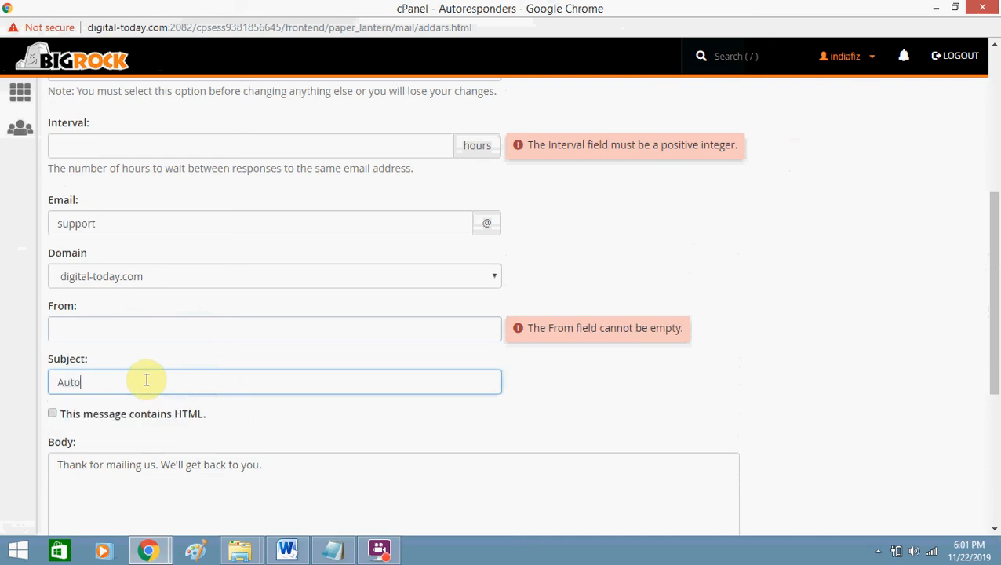
type("responder")
left_click(148, 336)
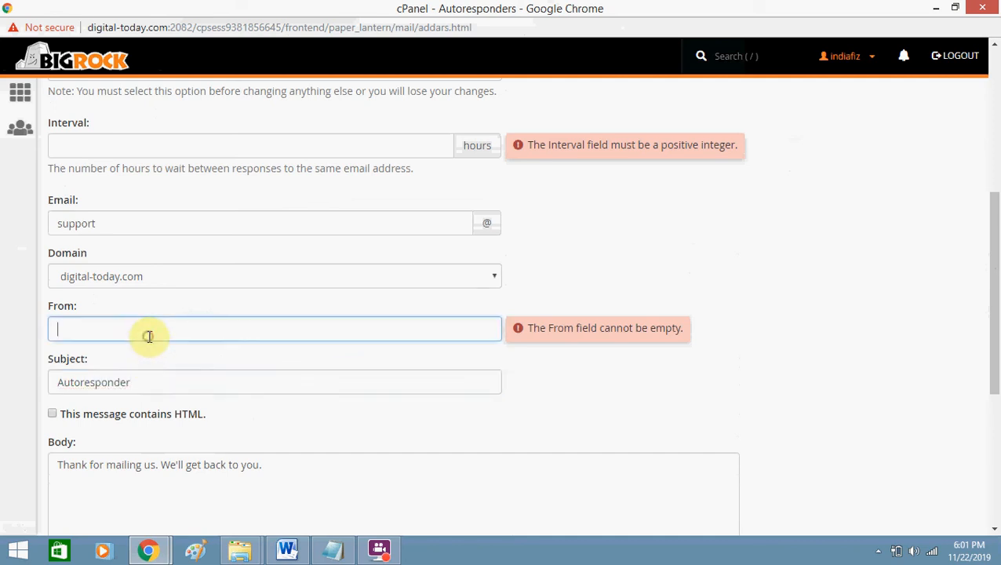
type("Team D")
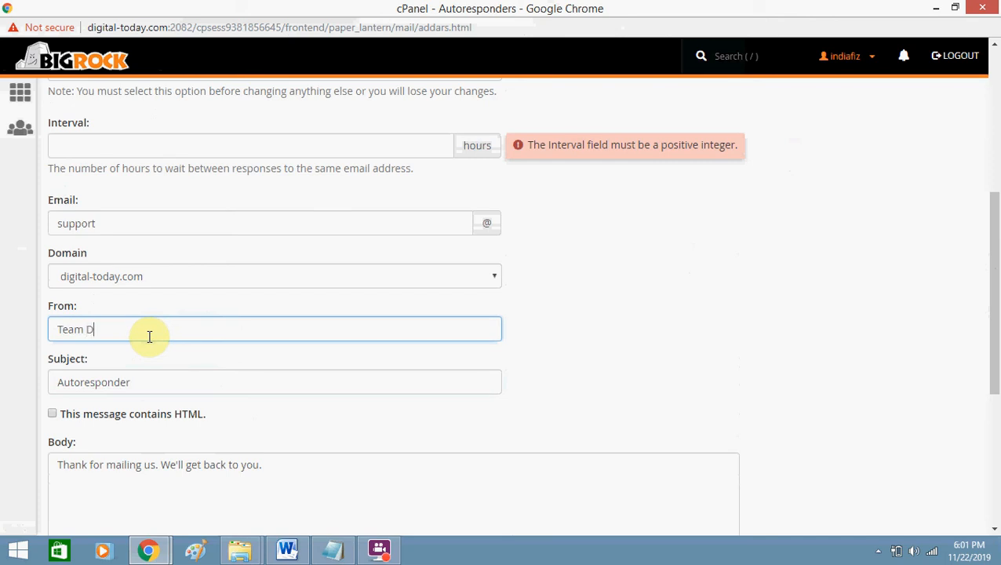
type("igital Today")
left_click(667, 360)
left_click_drag(994, 324, 983, 242)
Enter 01 as the reply interval and try to save the autoresponder.
scroll(981, 243, "down", 1)
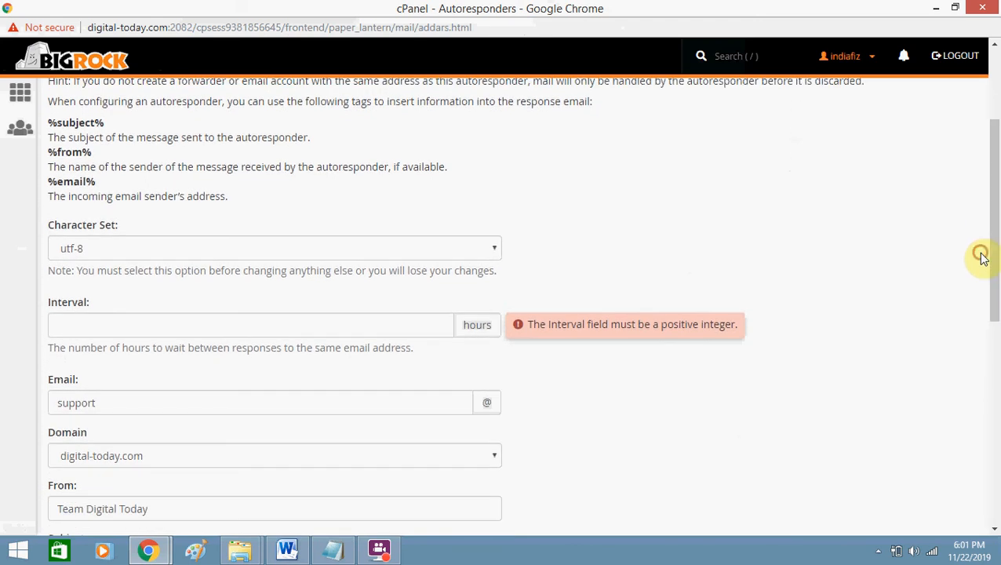
left_click(366, 329)
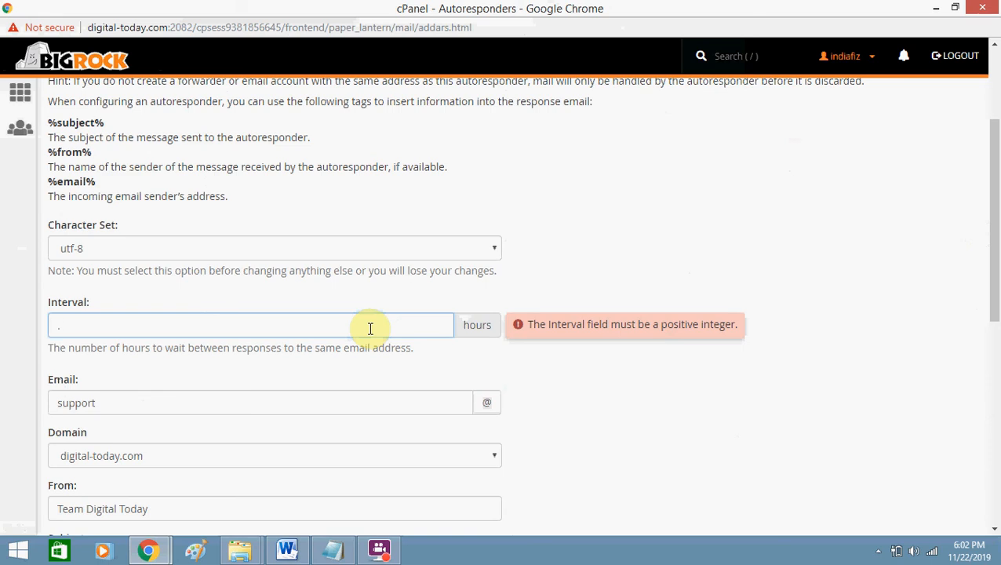
type("01")
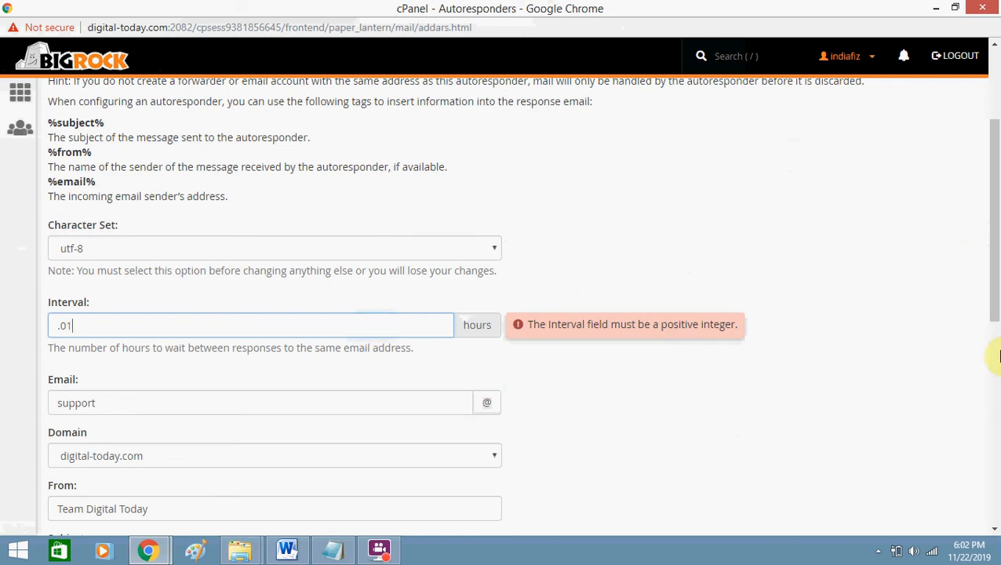
scroll(997, 392, "down", 5)
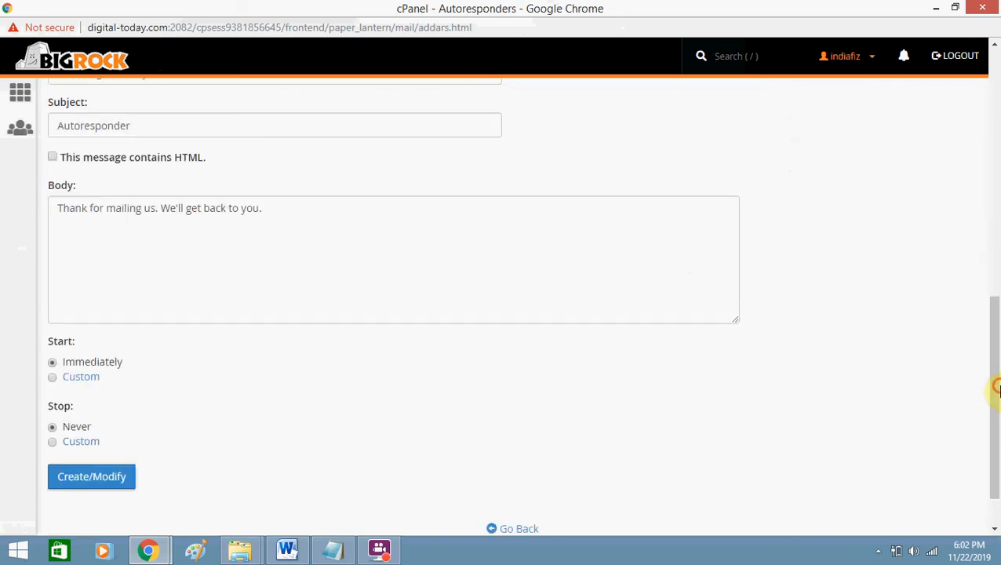
left_click(92, 483)
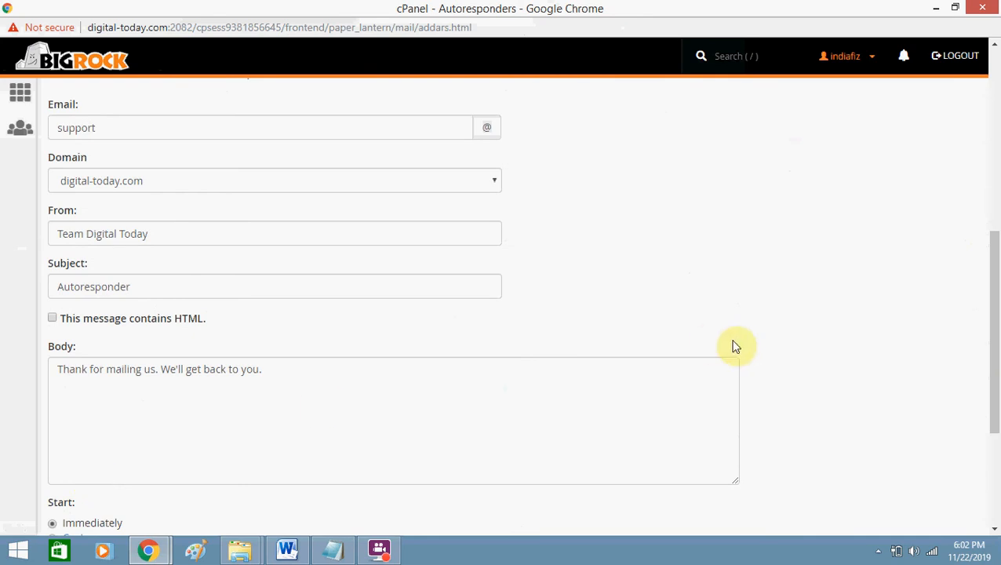
Replace the invalid .01 interval with 1 hour and create the autoresponder.
left_click_drag(999, 322, 999, 205)
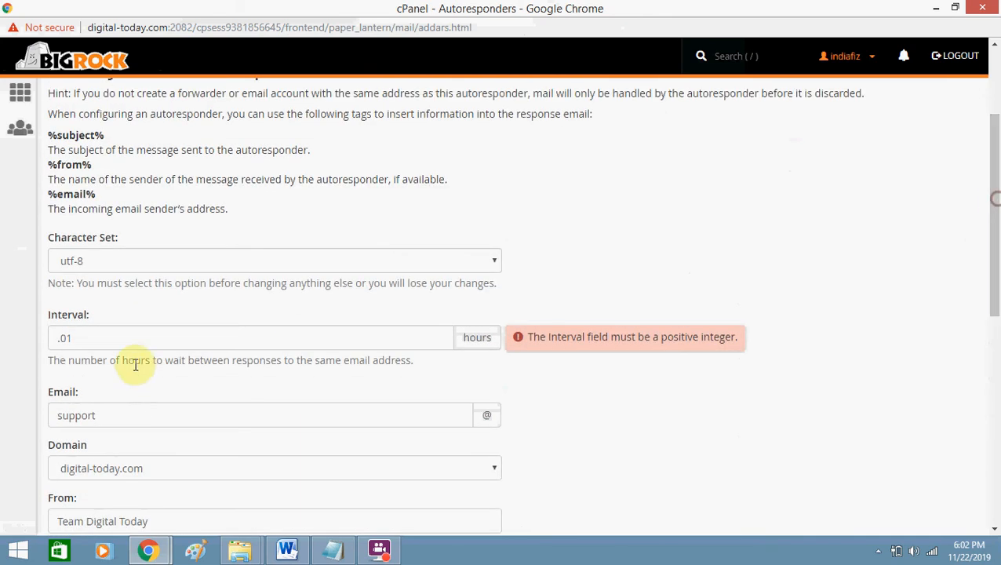
left_click_drag(118, 342, 0, 354)
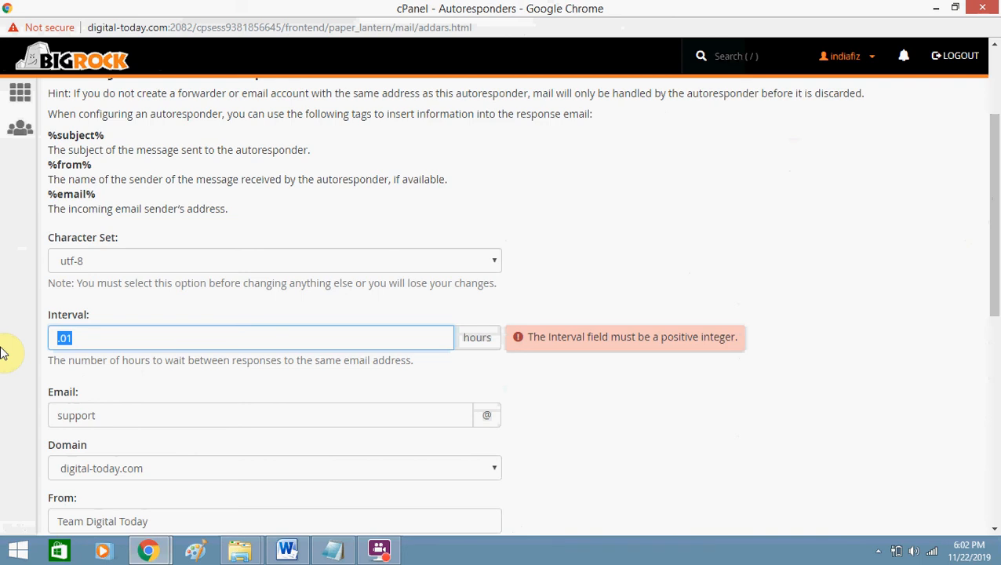
type("1")
left_click(627, 316)
left_click_drag(997, 306, 997, 514)
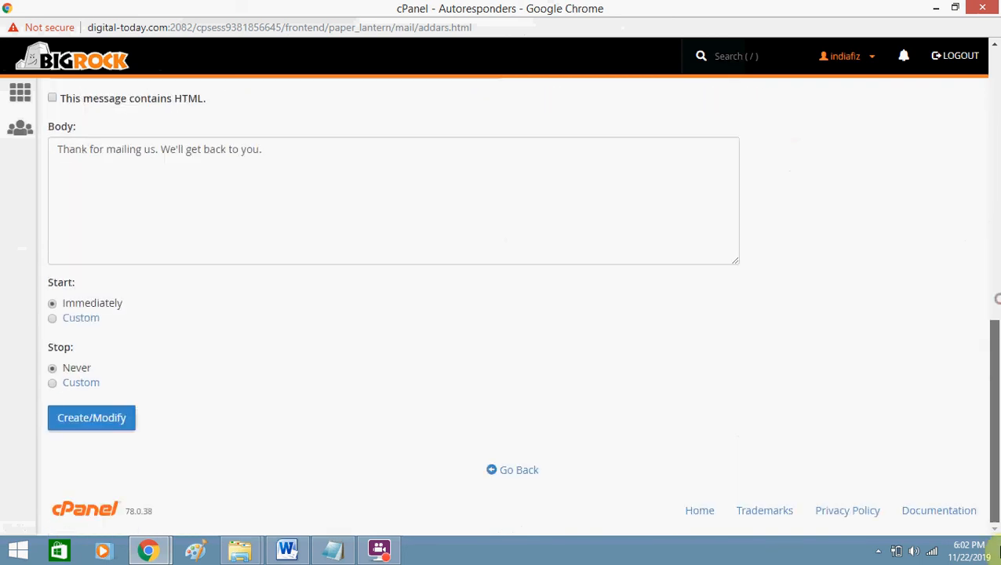
left_click(109, 425)
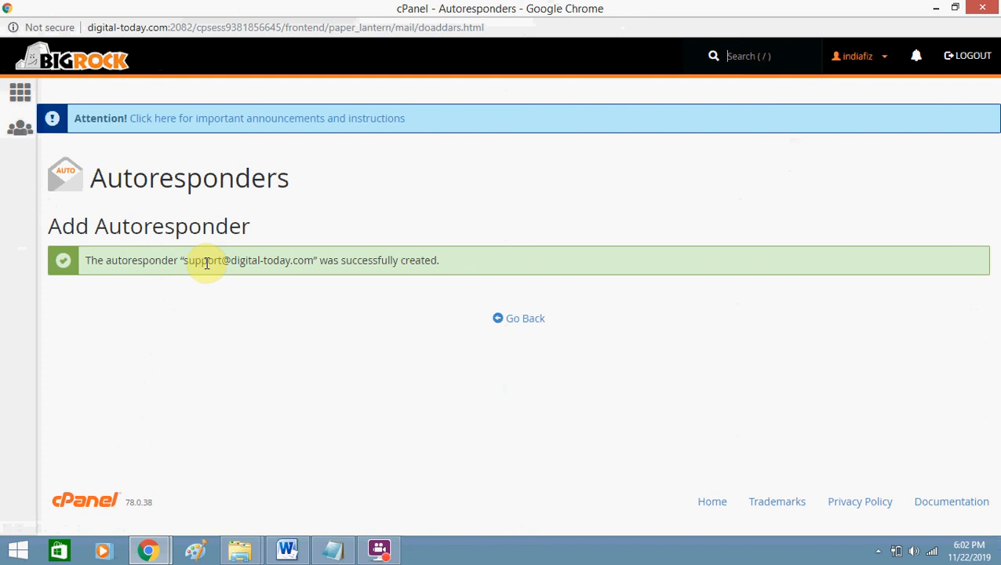
Return to the cPanel home dashboard and open the Email Forwarders page.
left_click(22, 98)
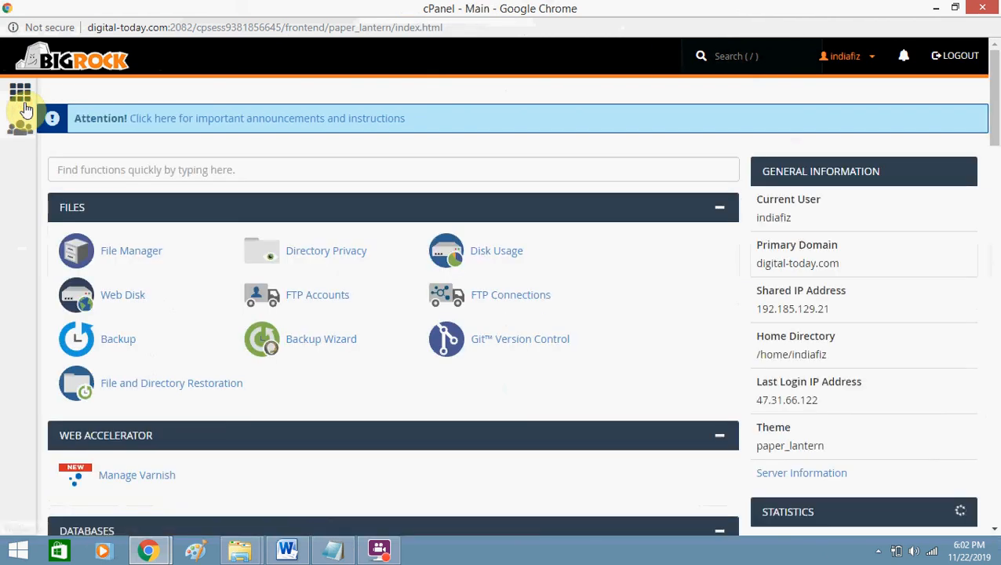
left_click(995, 153)
left_click_drag(997, 153, 997, 235)
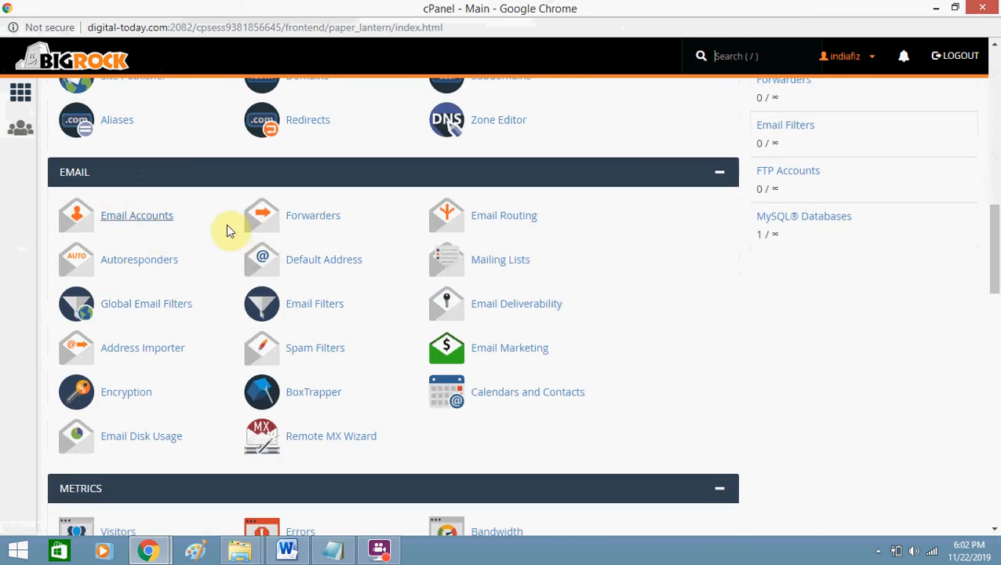
left_click(306, 223)
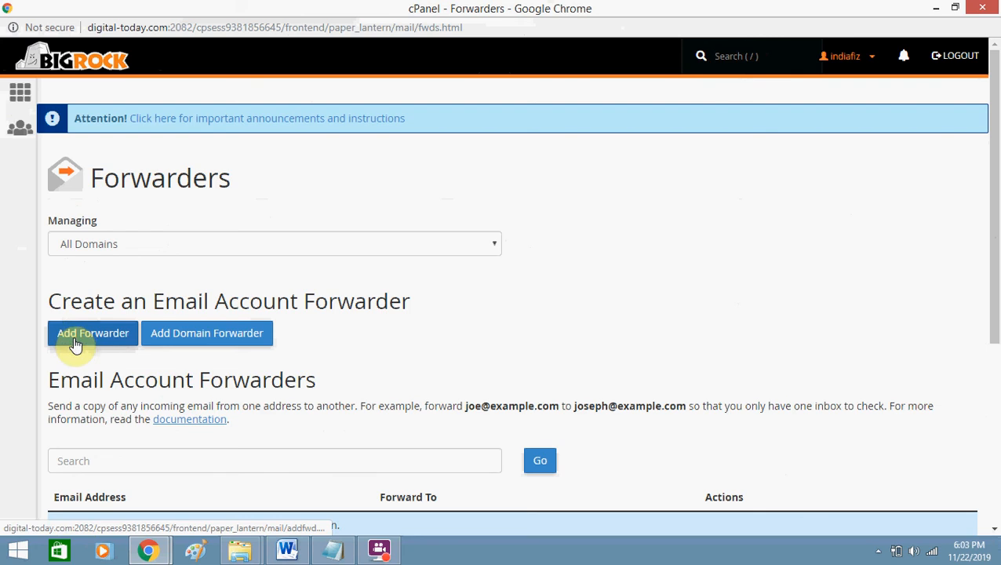
left_click(278, 247)
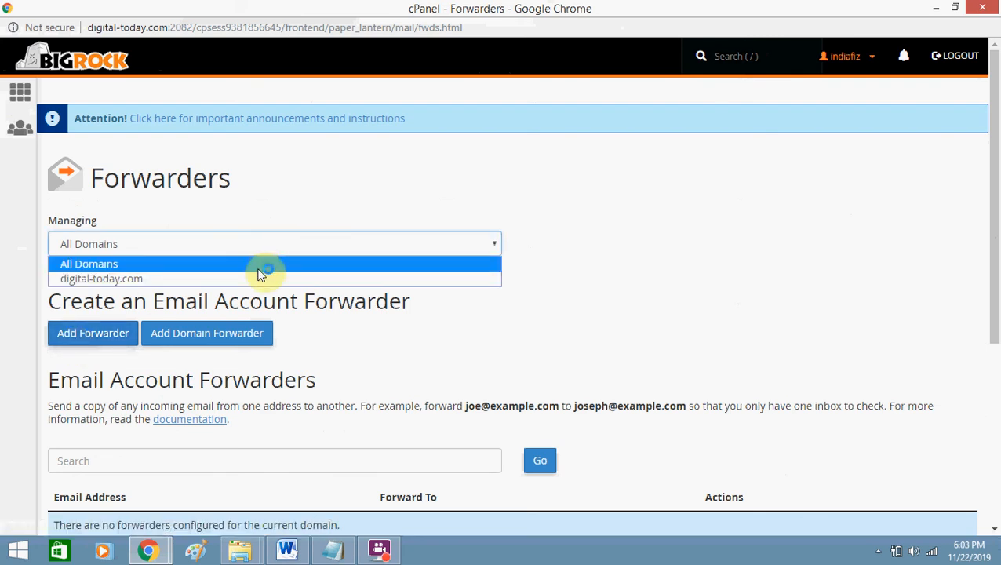
left_click(262, 278)
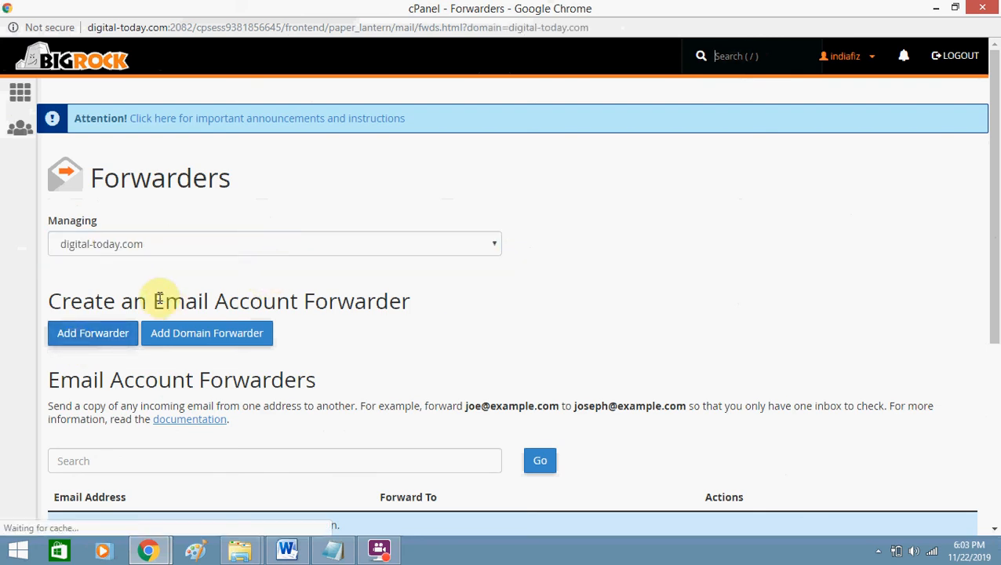
left_click(71, 334)
left_click(158, 306)
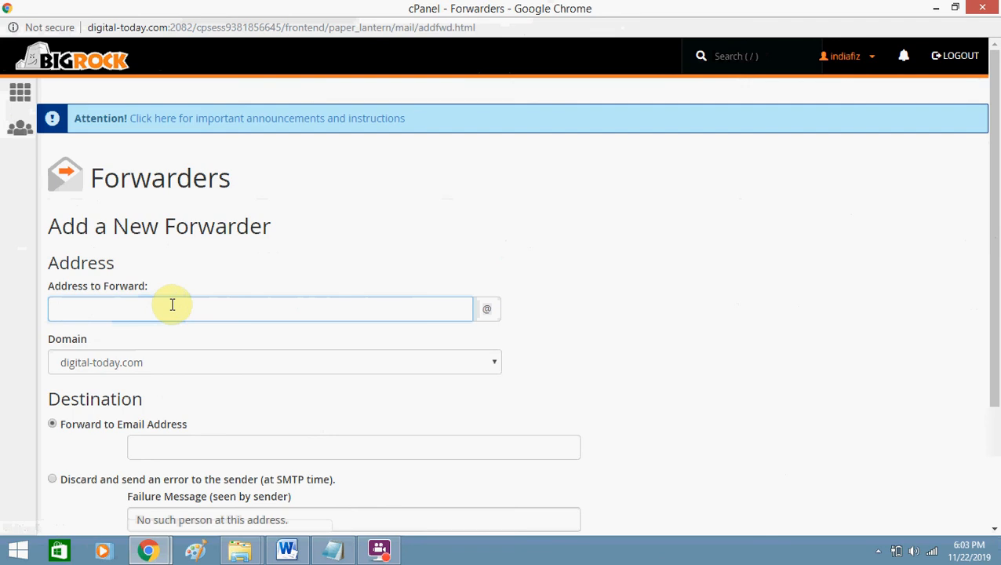
left_click(637, 269)
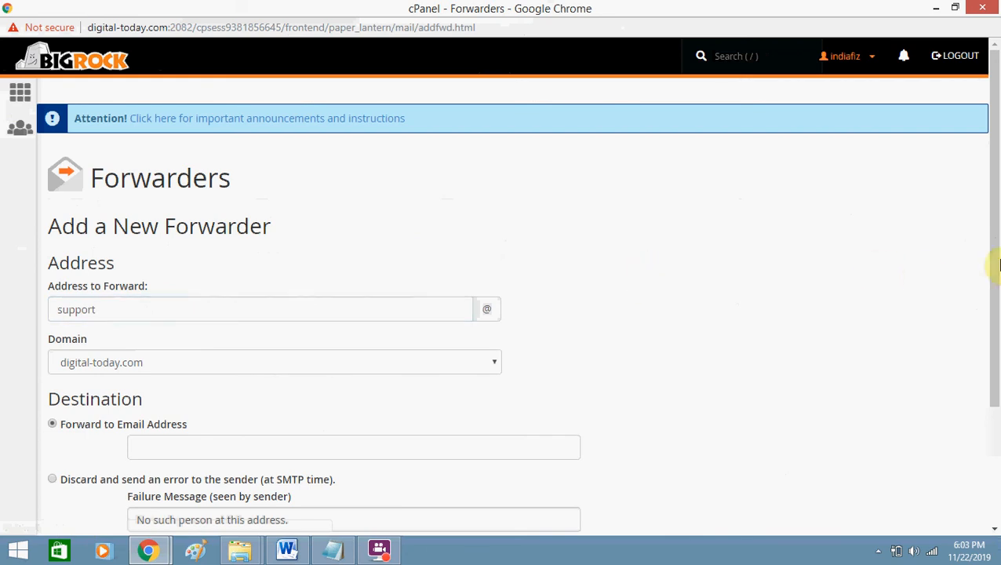
Enter the personal Gmail address as the forwarder's destination.
left_click_drag(997, 263, 995, 343)
left_click(412, 345)
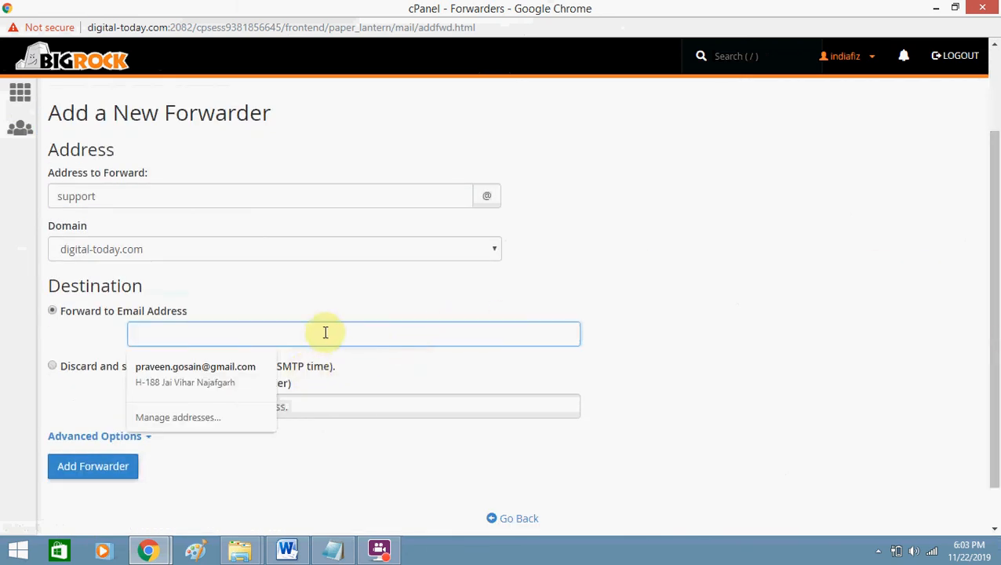
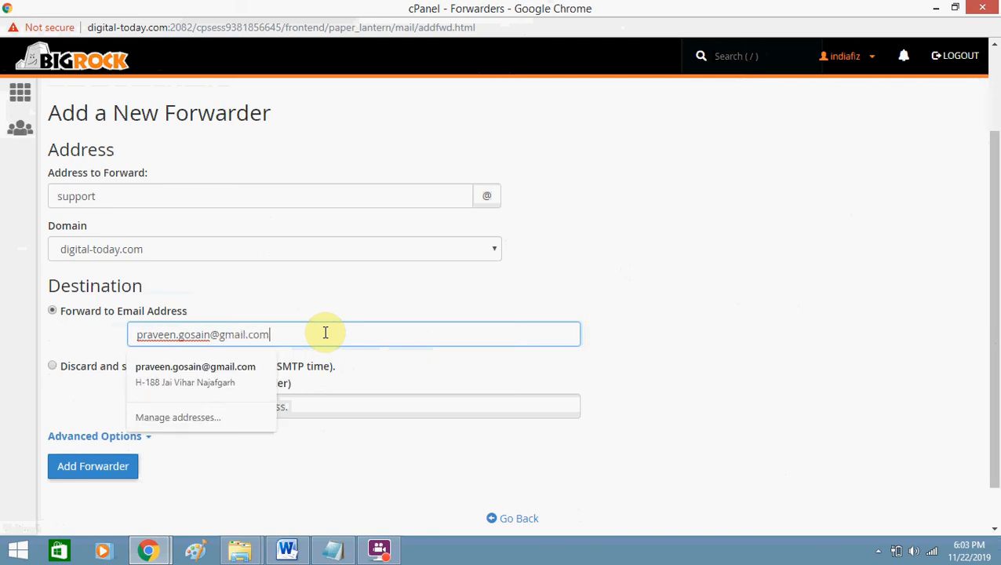
left_click(678, 310)
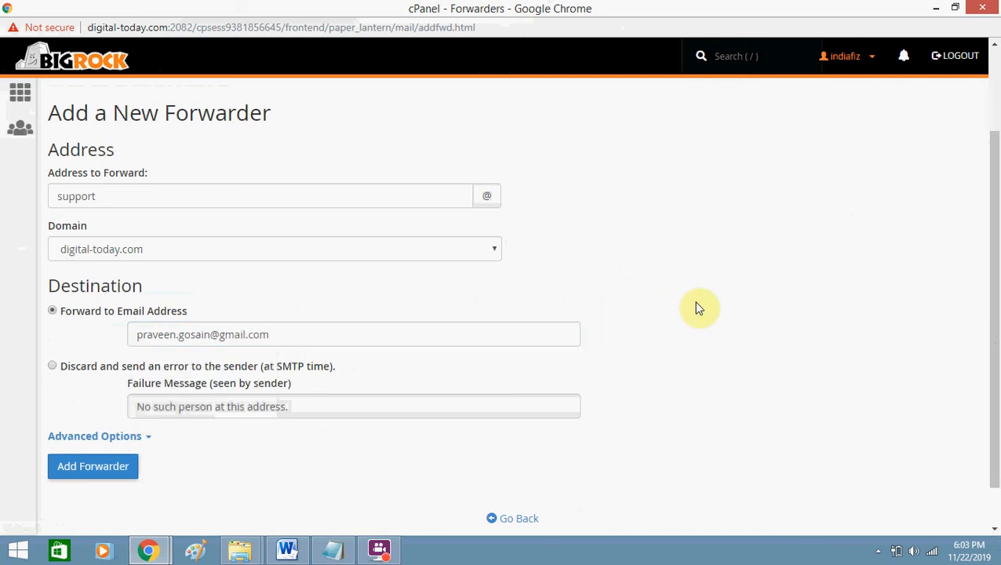
left_click_drag(995, 310, 992, 357)
Create the support forwarder and highlight the support address and Gmail destination in the confirmation.
left_click(120, 416)
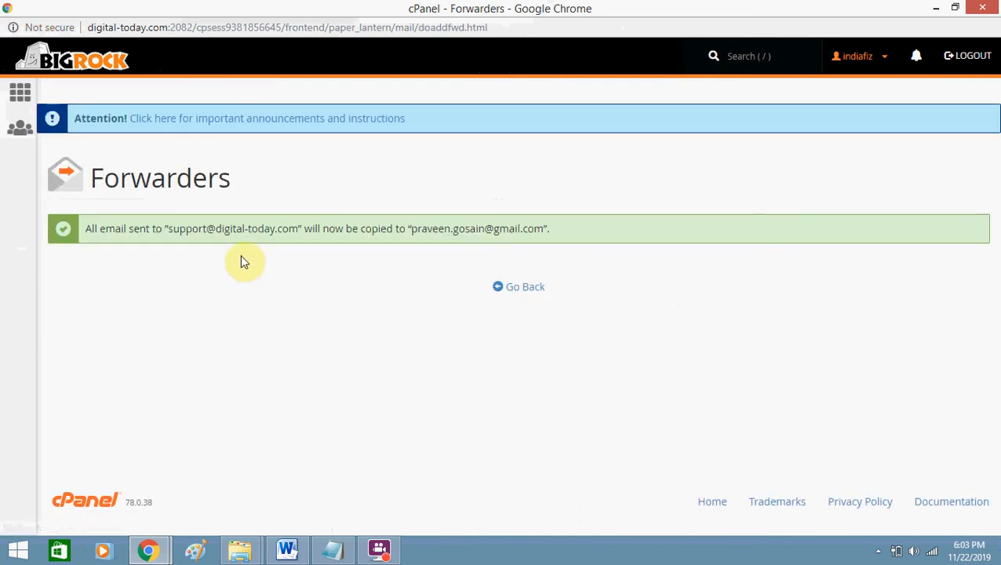
left_click_drag(164, 230, 188, 233)
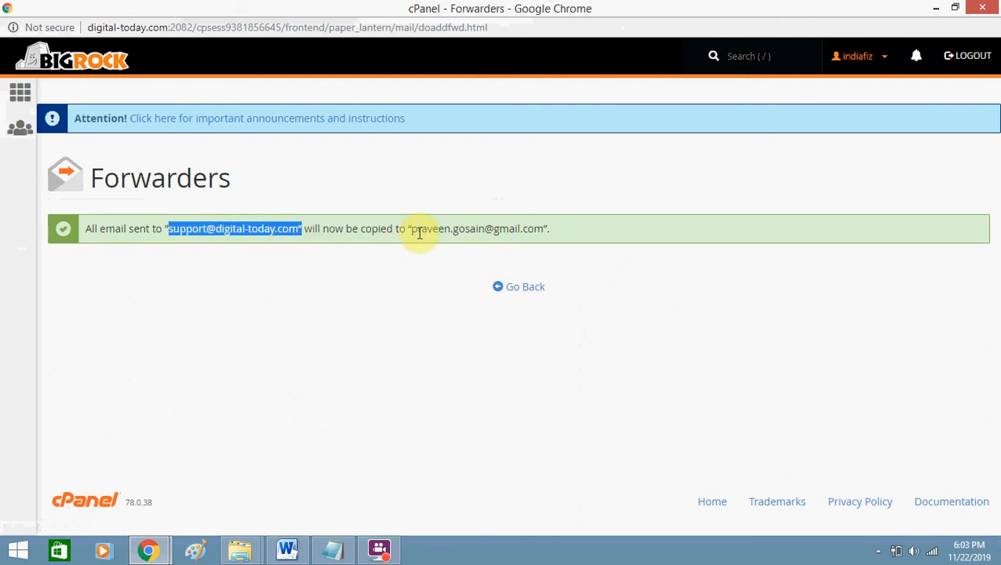
left_click_drag(417, 231, 540, 228)
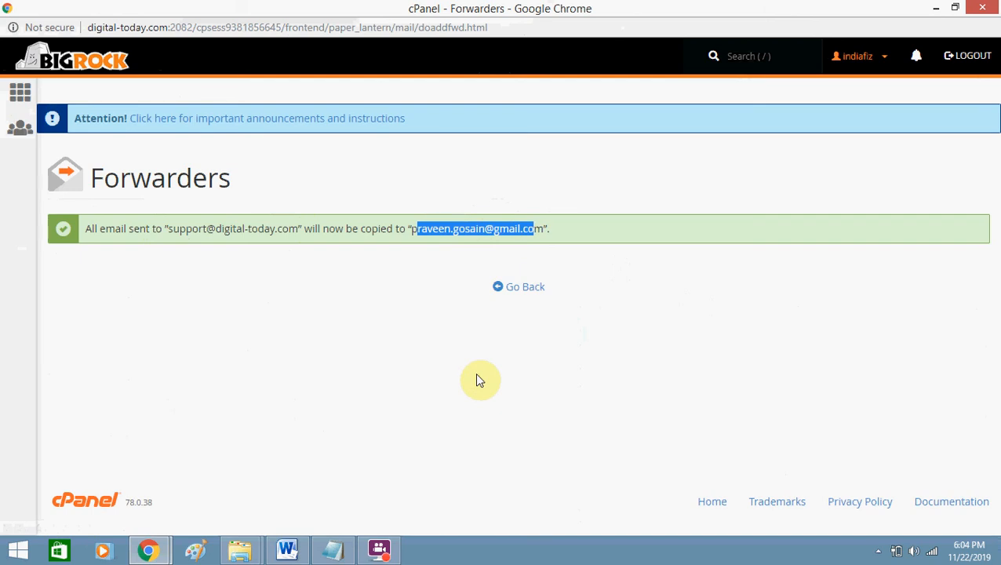
left_click(384, 554)
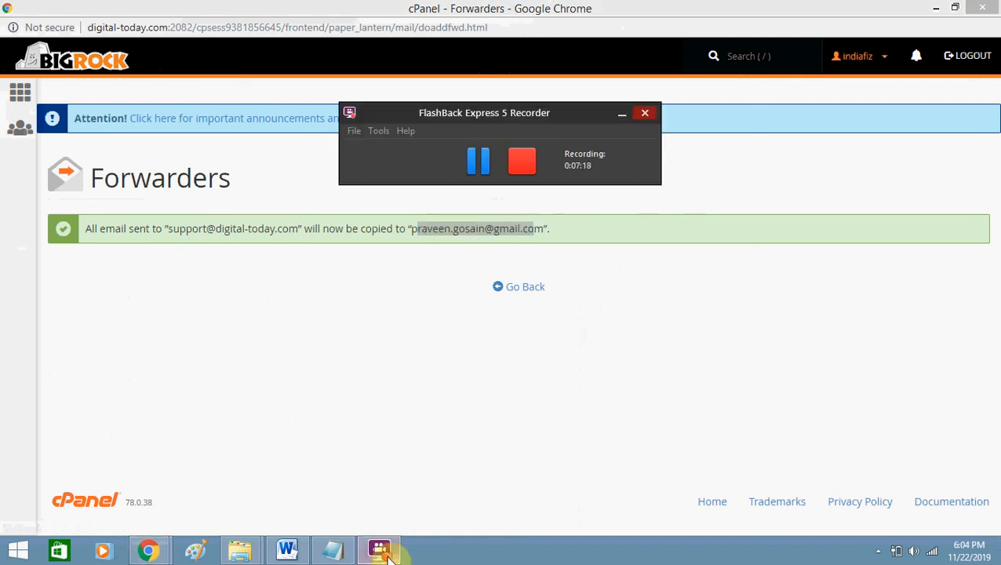